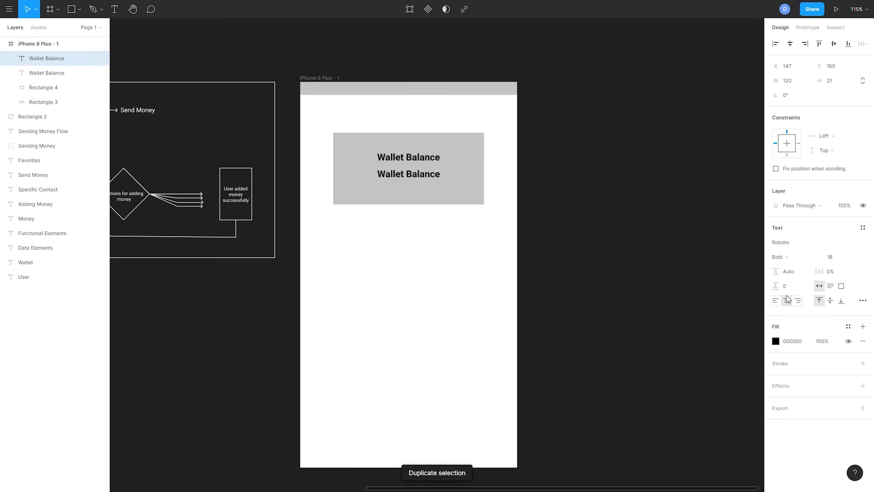
Step: Change the duplicated Wallet Balance text to "$1,000.00" and set its font size to 36
double_click(423, 176)
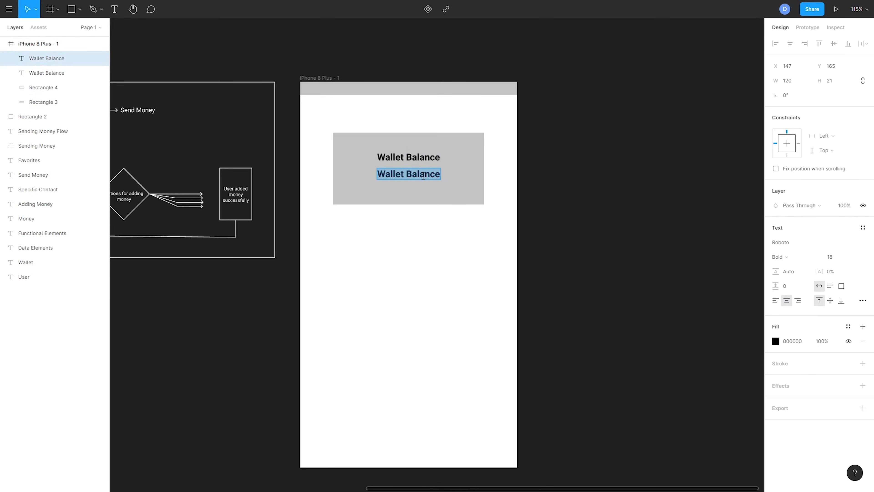
type("$100")
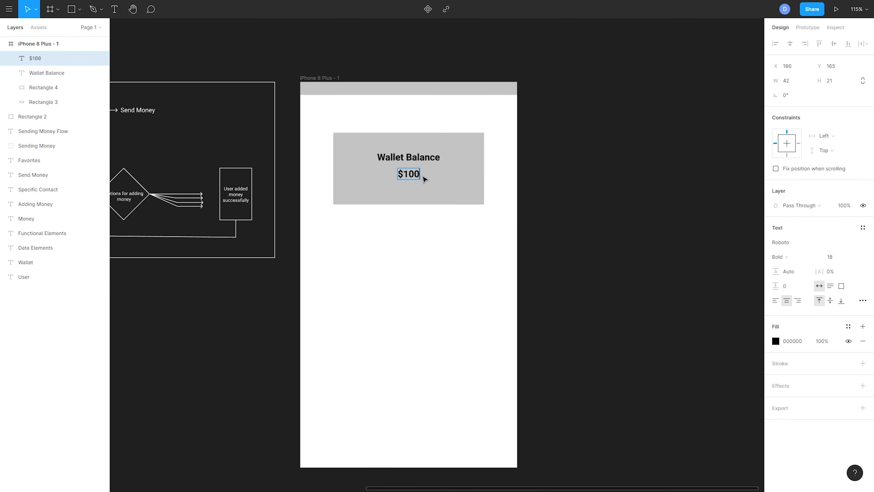
type("0.00")
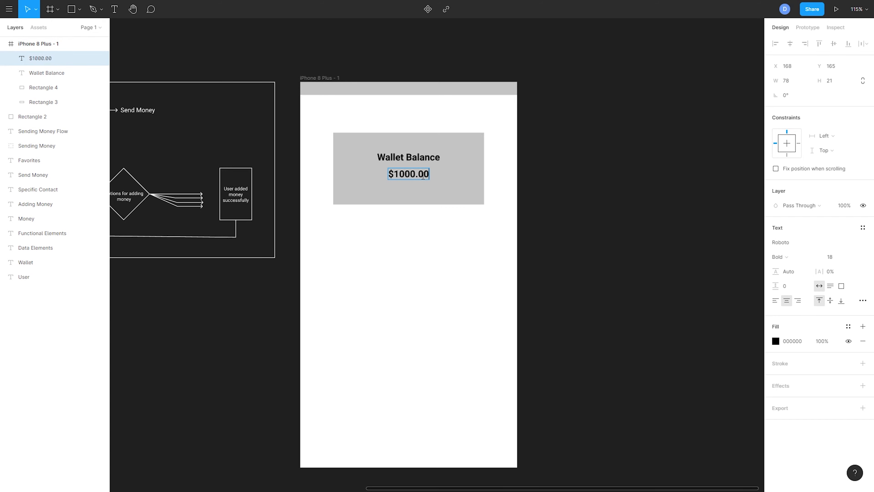
type(",")
key("ctrl+a")
left_click(833, 256)
left_click(848, 280)
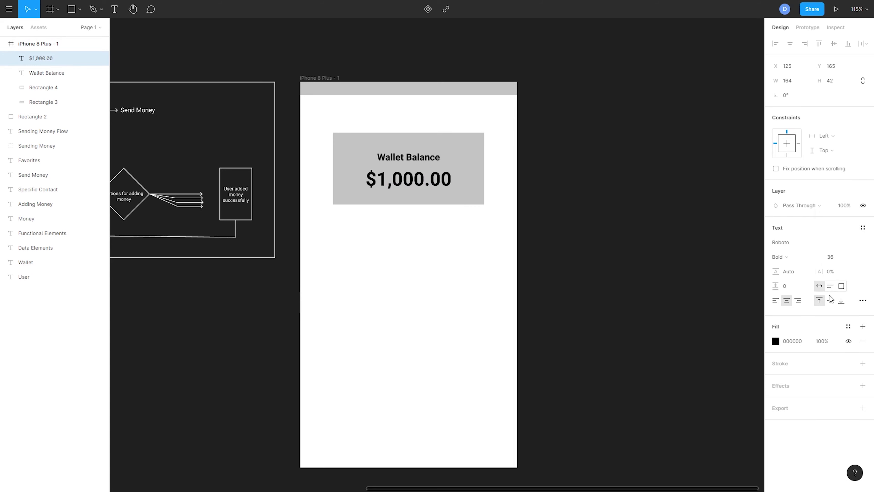
left_click(417, 180)
left_click(653, 237)
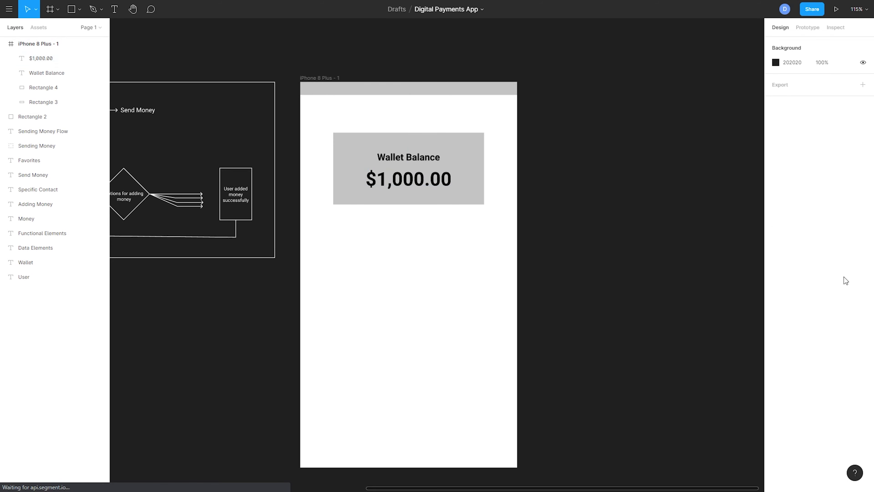
Step: Set the fill of both the "$1,000.00" and Wallet Balance texts to white, FFFFFF
left_click(21, 64)
left_click(45, 72, "shift")
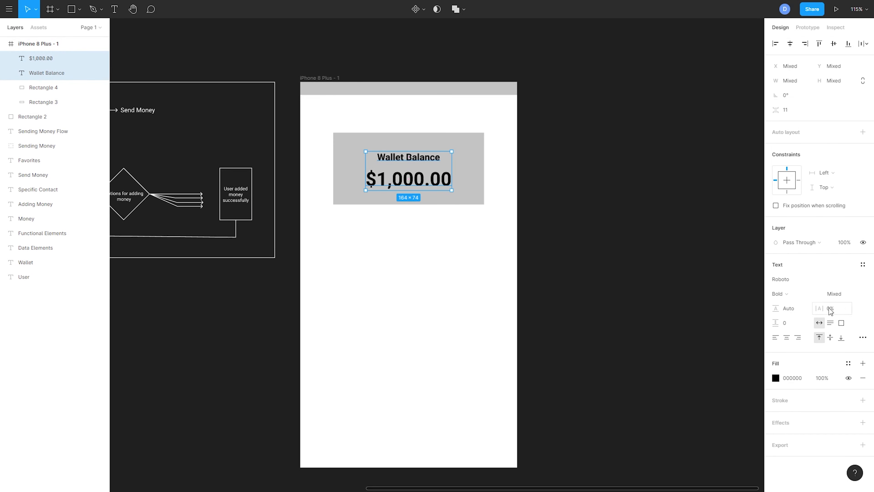
left_click(777, 378)
left_click_drag(724, 356, 637, 257)
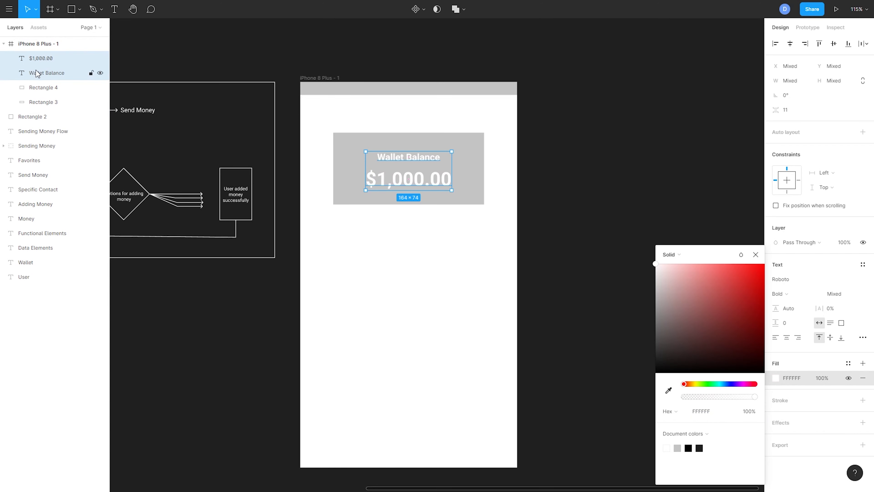
Step: Group the two wallet texts and centre the group vertically with the grey card rectangle
key("ctrl+g")
left_click(48, 76, "shift")
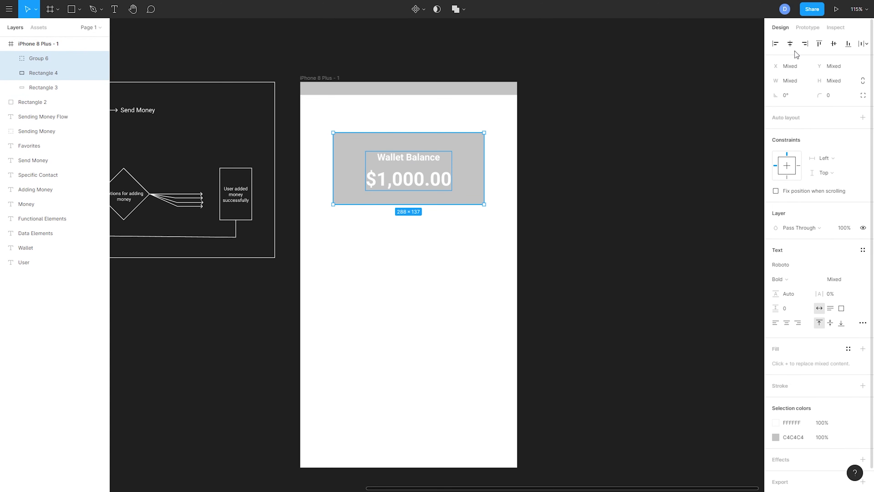
left_click(834, 43)
left_click(429, 254)
Step: Review the functional elements list and the Sending Money Flow diagram for what the home screen needs
left_click_drag(429, 253, 377, 231)
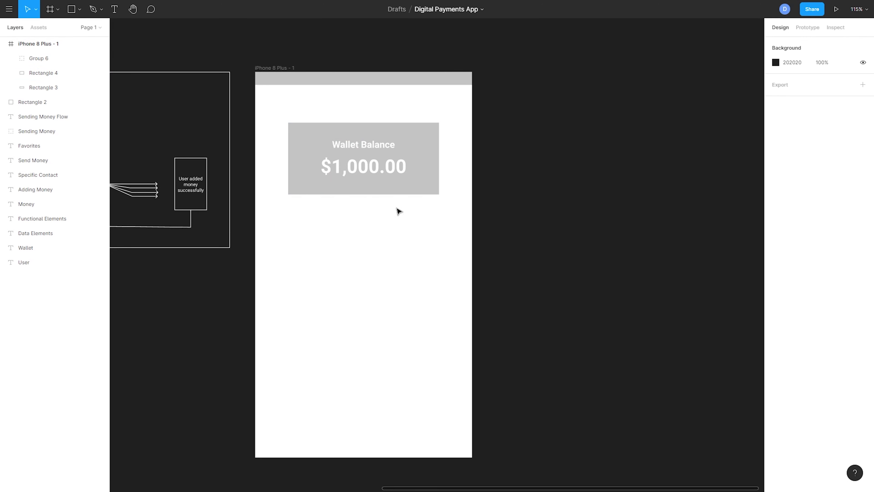
scroll(447, 214, "left", 5)
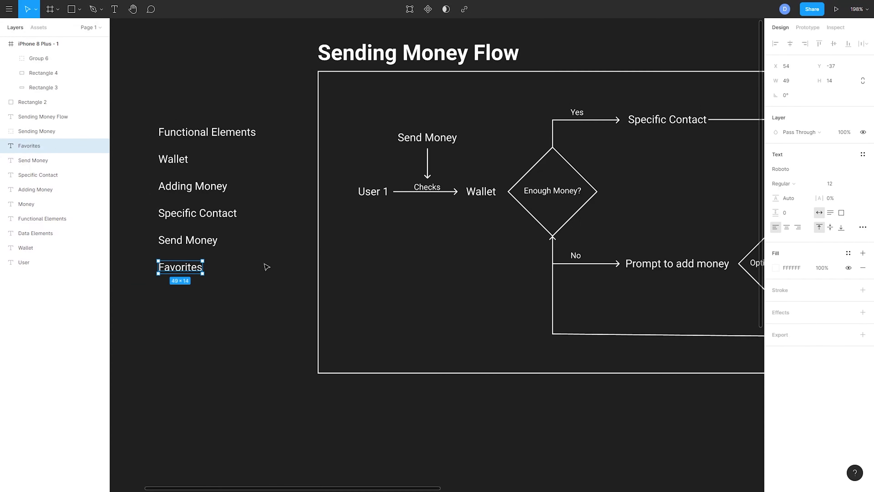
scroll(477, 292, "down", 5)
left_click_drag(723, 320, 457, 260)
left_click_drag(581, 268, 430, 250)
scroll(490, 267, "up", 1)
left_click_drag(490, 267, 677, 259)
left_click_drag(542, 222, 248, 170)
scroll(379, 206, "up", 1)
left_click_drag(371, 209, 385, 251)
scroll(375, 214, "down", 1)
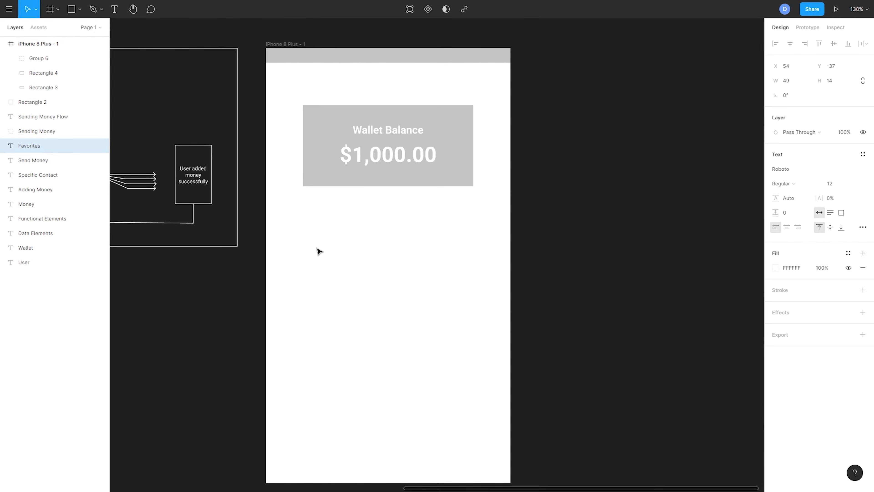
Step: Draw an 82 × 82 circle below the wallet card and duplicate it into an evenly spaced row of three, 62 apart
key("ctrl+d")
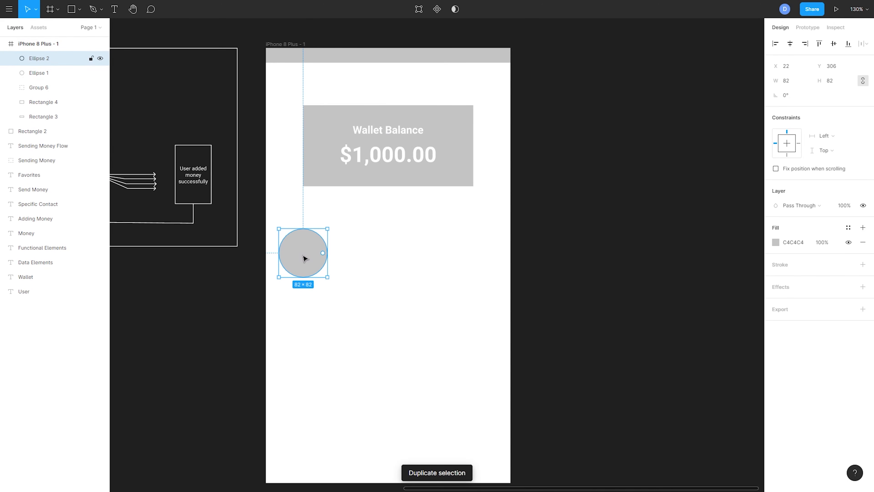
left_click_drag(304, 258, 477, 260)
key("ctrl+d")
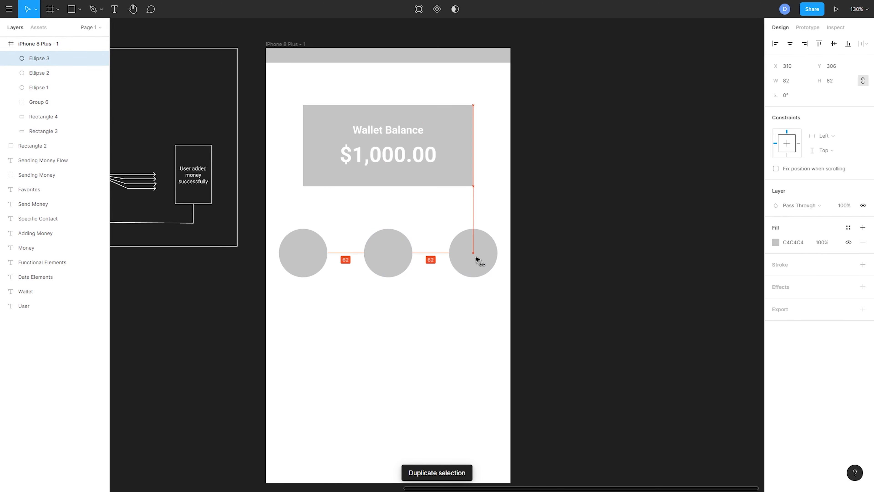
Step: Duplicate the row of three circles and place the copy below it with a 20 px gap
left_click_drag(488, 318, 331, 305)
key("ctrl+d")
left_click(599, 291)
left_click_drag(599, 290, 551, 242)
scroll(551, 241, "down", 3)
left_click_drag(595, 215, 334, 260)
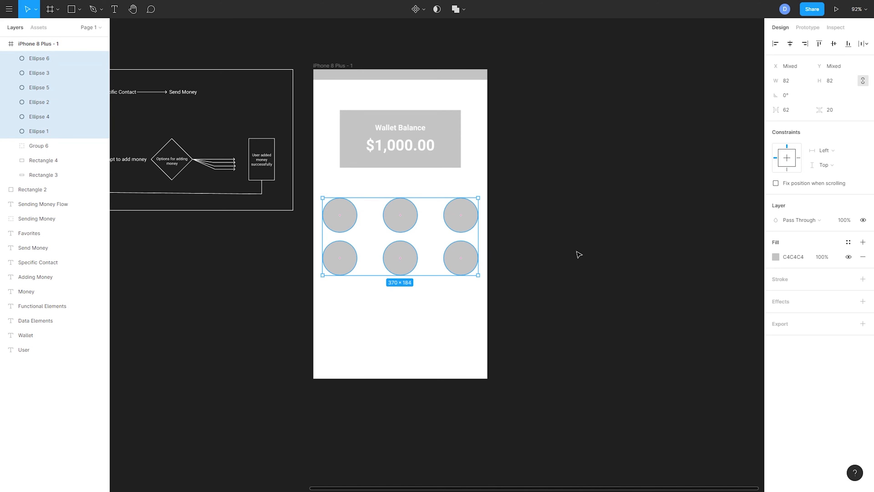
left_click(535, 240)
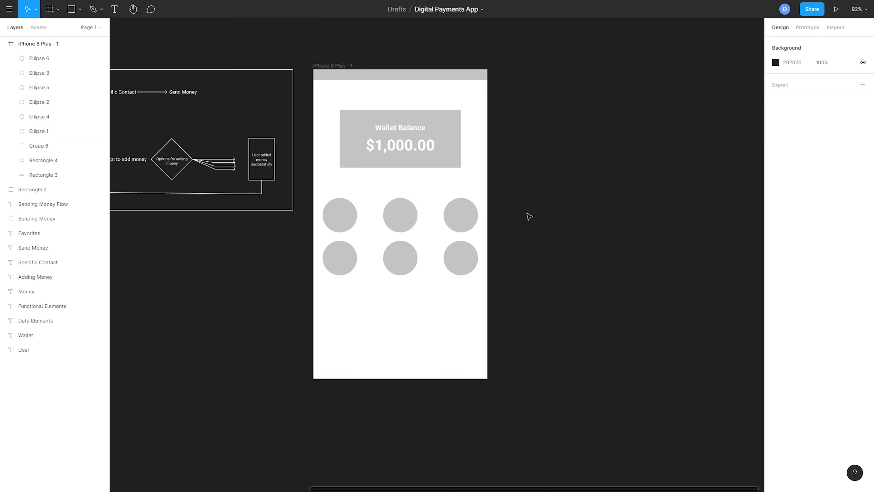
left_click_drag(527, 212, 326, 267)
left_click(583, 286)
Step: Duplicate one circle, shrink it to 38 × 38 and place it in the phone frame's upper-right corner at about X 362, Y 41
scroll(561, 287, "up", 2)
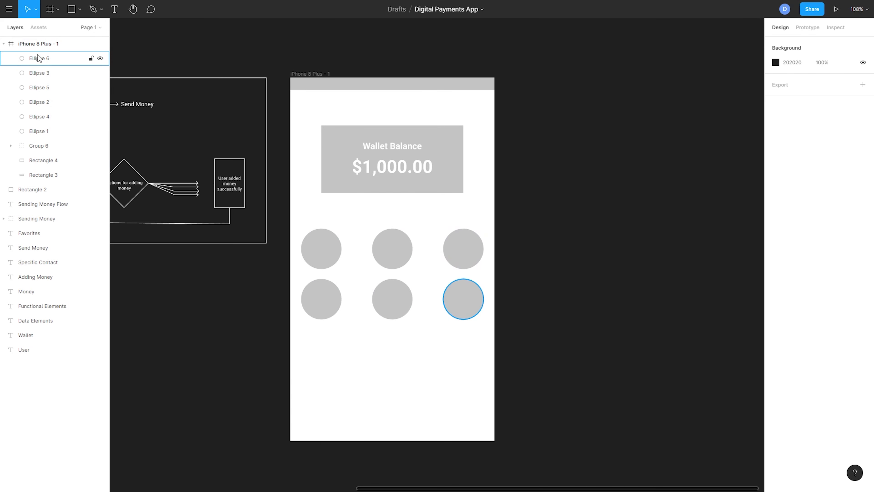
left_click(50, 59)
key("ctrl+d")
left_click_drag(483, 279, 487, 100)
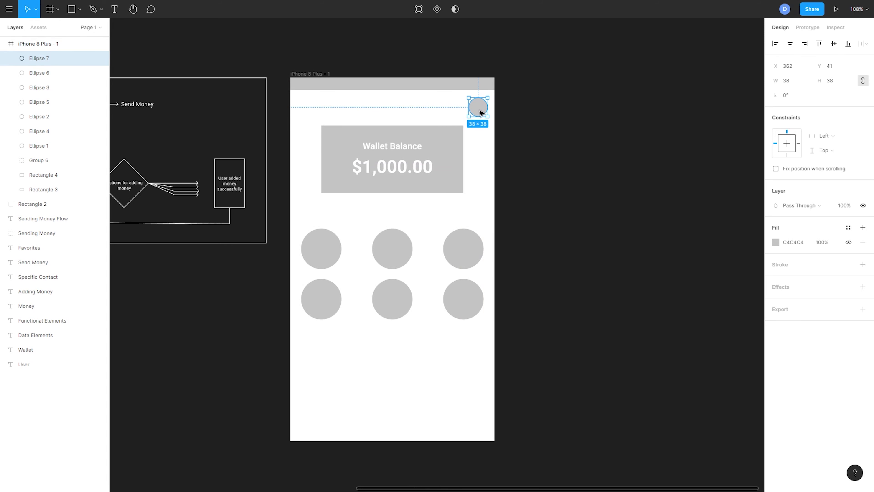
left_click(561, 154)
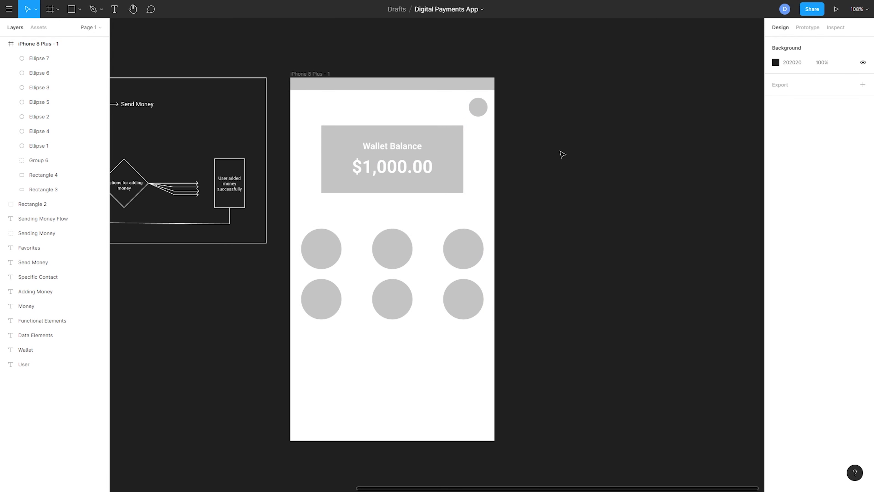
Step: Draw a 370 × 52 rectangle below the circles as a button, matching the width of the circle rows
scroll(554, 137, "down", 2)
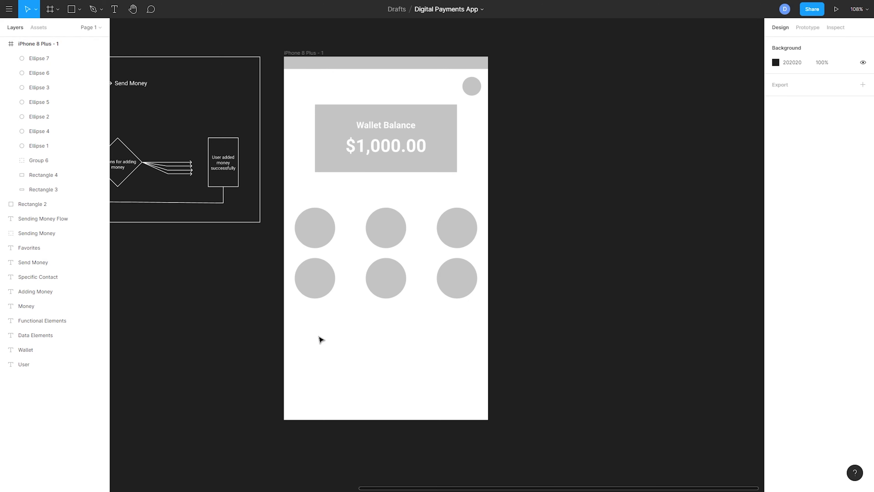
key("r")
mouse_move(304, 323)
left_mouse_down()
mouse_move(404, 349)
mouse_move(357, 374)
mouse_move(477, 370)
left_mouse_up()
left_click(513, 364)
Step: Add the text "Transfer" on the button rectangle and set its fill to white, FFFFFF
key("t")
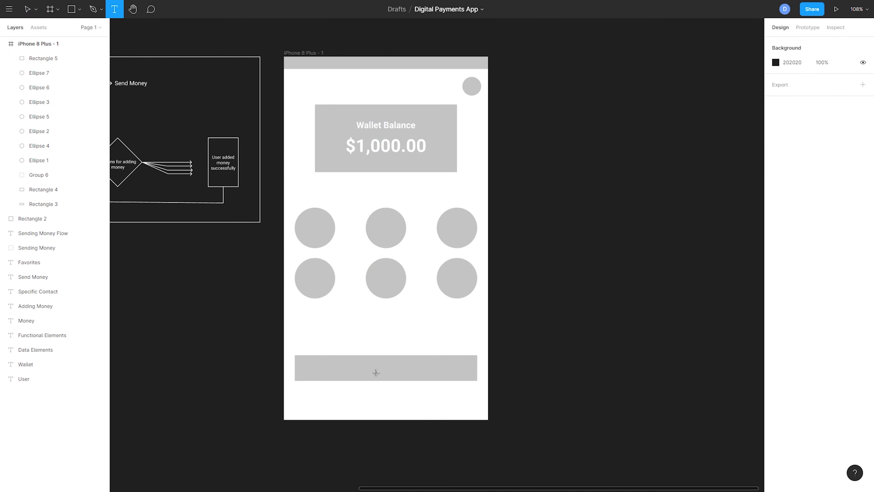
left_click(376, 372)
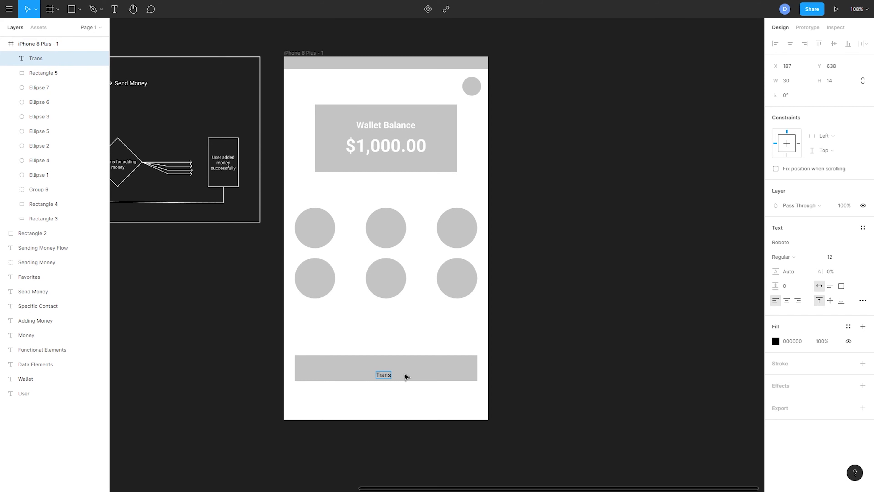
type("Transfer")
key("ctrl+a")
left_click(779, 340)
left_click_drag(683, 294, 599, 251)
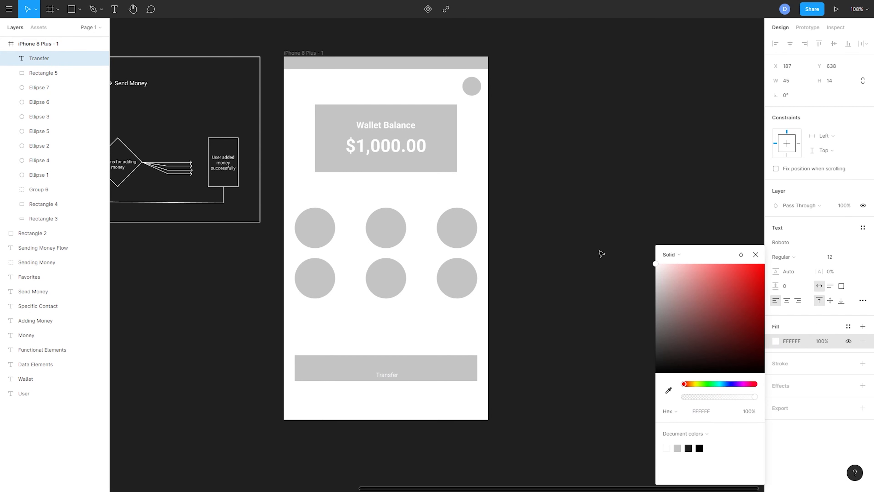
left_click(625, 269)
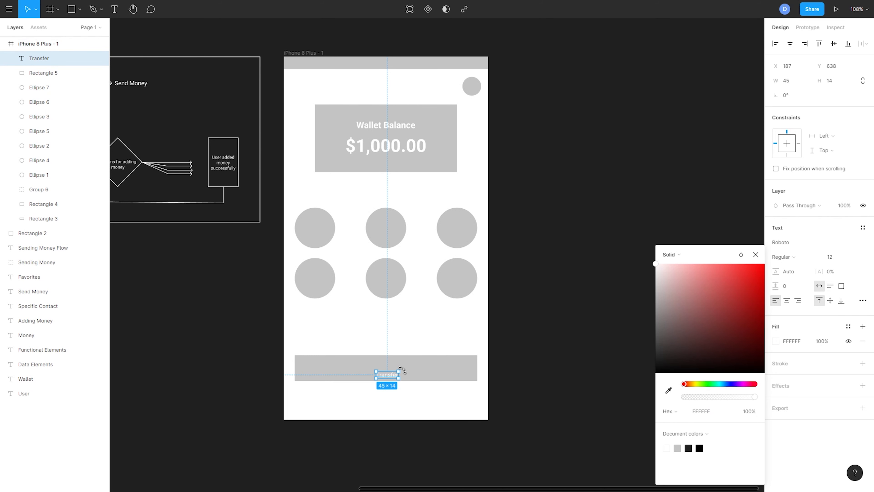
Step: Set the Transfer label's font size to 24 and centre it on the button, aligned horizontally to the frame
left_click_drag(400, 369, 398, 370)
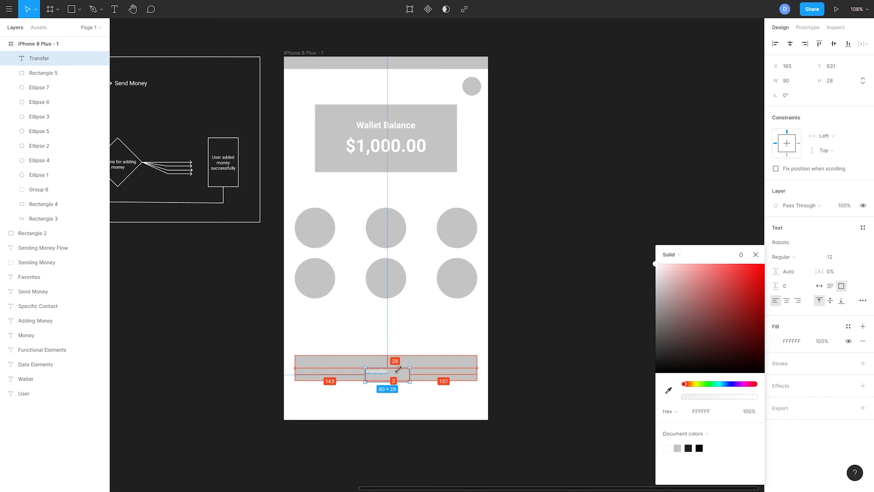
key("ctrl+z")
double_click(385, 374)
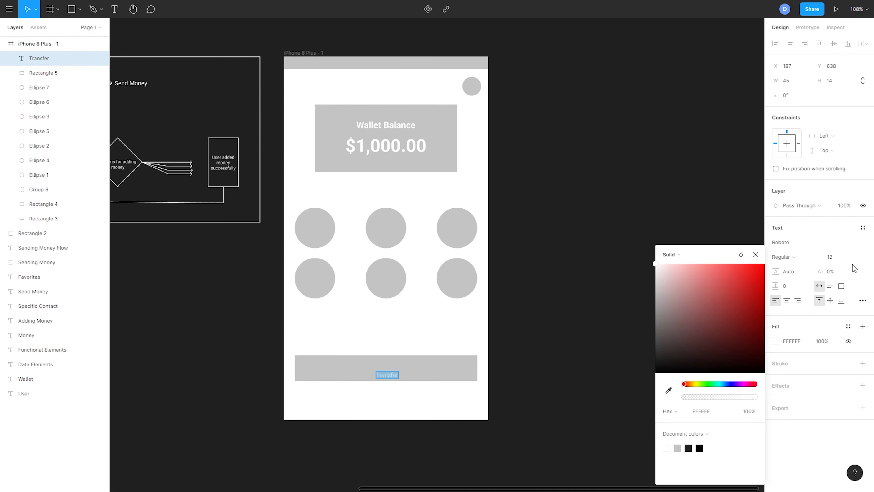
left_click(848, 257)
left_click(843, 299)
left_click_drag(403, 381, 393, 369)
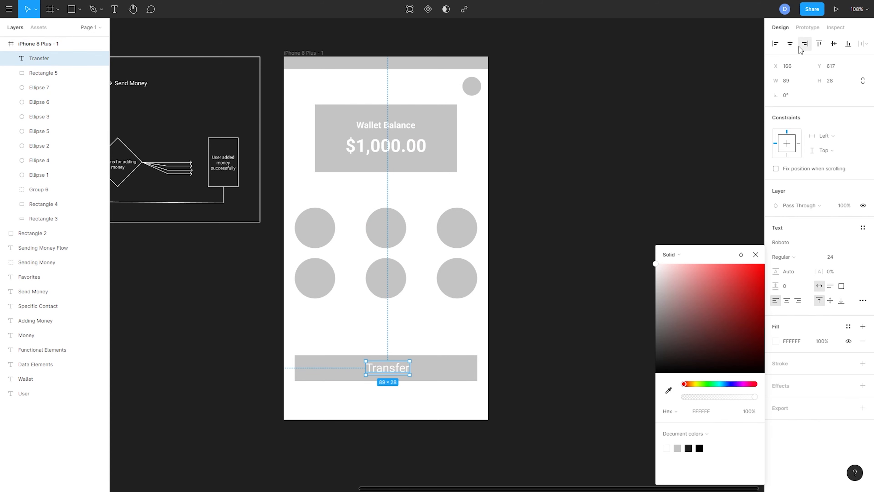
left_click(791, 44)
Step: Move the Transfer button and its label lower in the frame and place a duplicate of both directly above
left_click(434, 380, "shift")
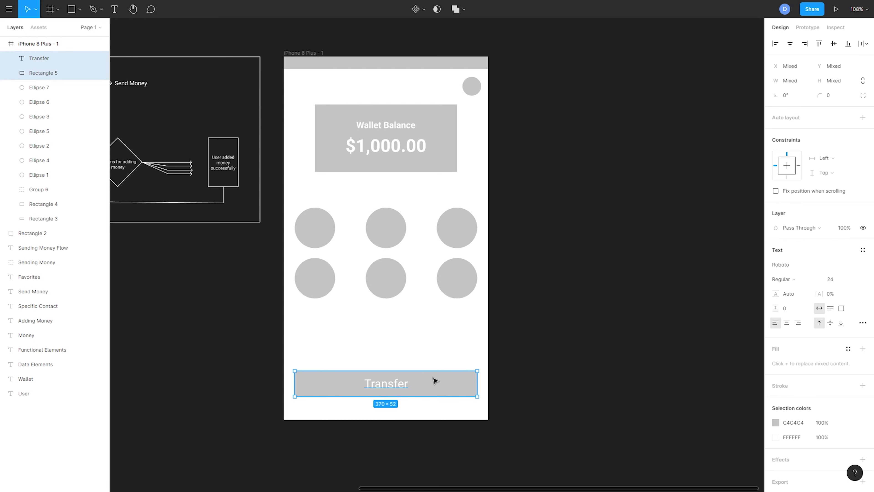
key("ctrl+d")
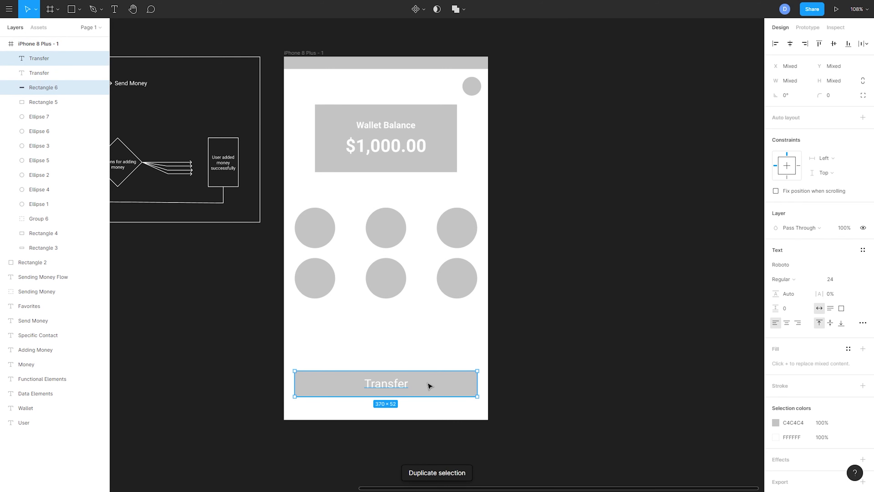
left_click_drag(430, 383, 432, 356)
key("Escape")
Step: Change the upper button's label to "Check History"
double_click(405, 365)
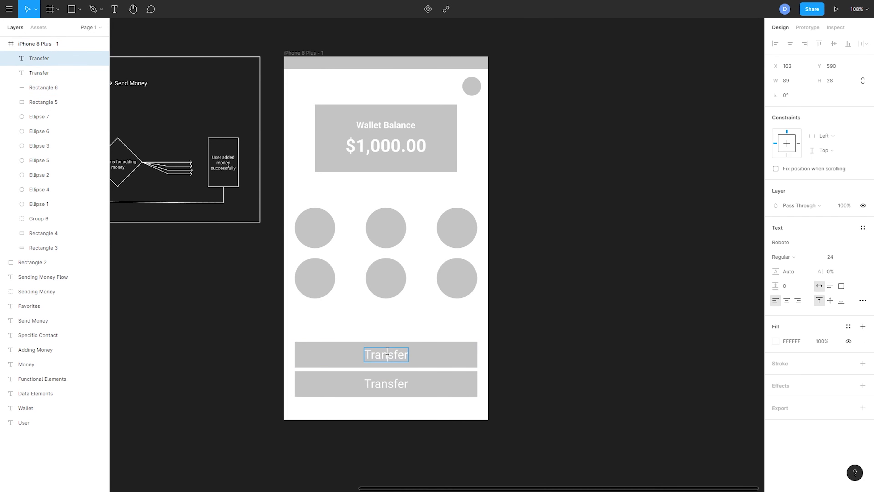
type("Check History")
key("ctrl+a")
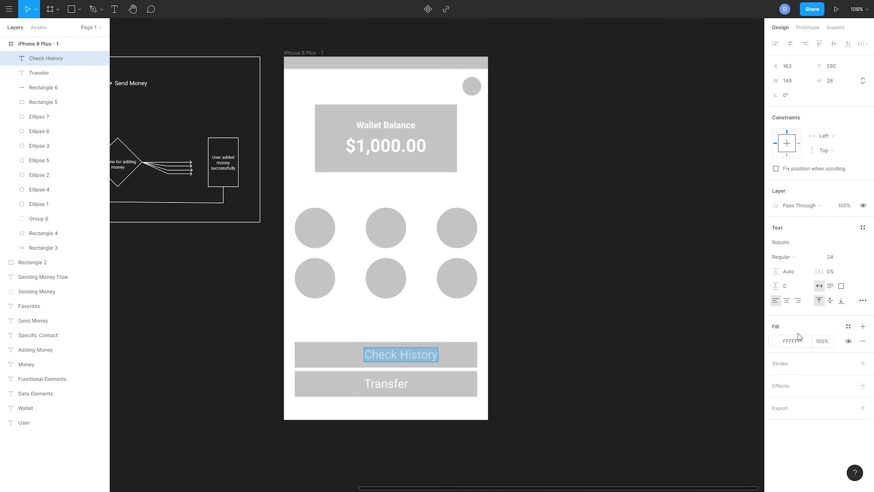
Step: Centre-align the Check History text and centre the label horizontally in the frame
left_click(787, 300)
left_click(745, 323)
left_click_drag(414, 356, 402, 356)
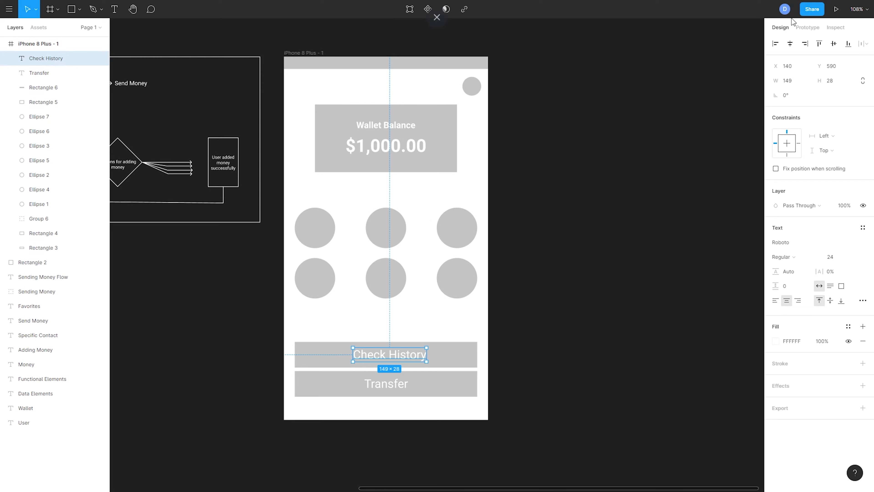
left_click(790, 45)
left_click(556, 319)
left_click(416, 354)
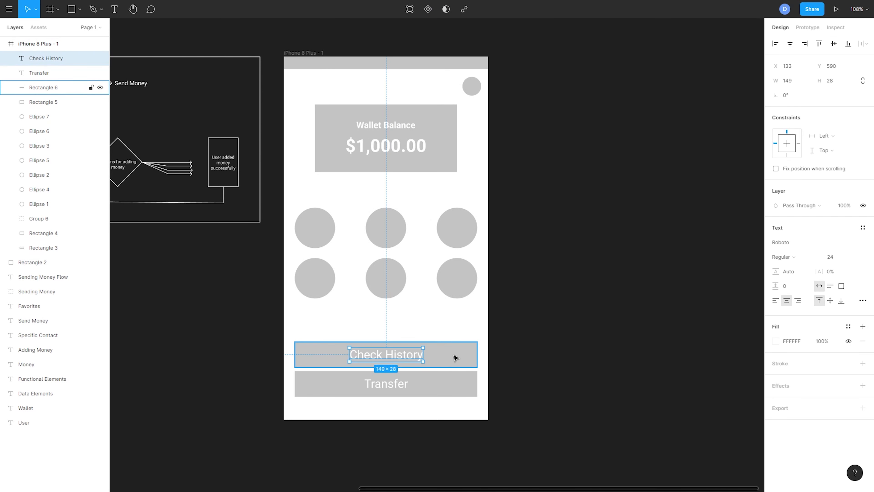
left_click(454, 354)
key("ctrl+d")
left_click_drag(452, 358, 456, 329)
key("ctrl+z")
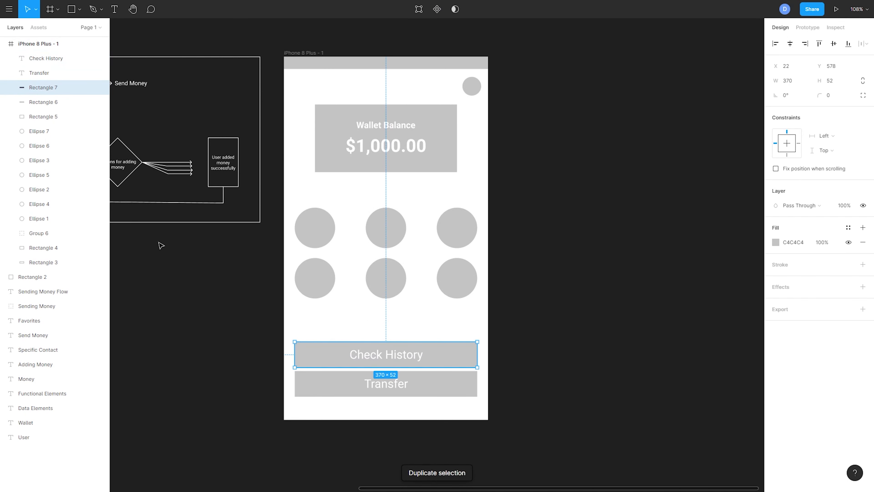
key("ctrl+z")
Step: Duplicate the Check History button together with its label and place the copy directly above it
left_click(370, 358, "shift")
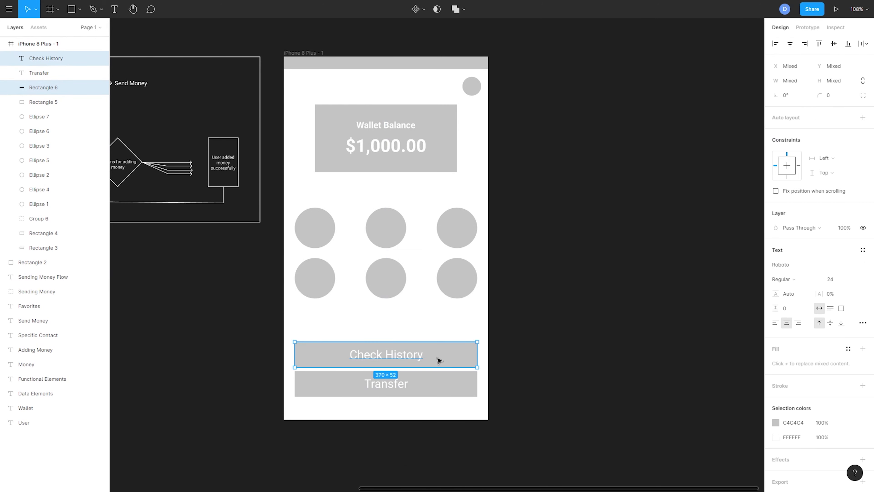
key("ctrl+d")
left_click_drag(439, 360, 441, 333)
left_click(540, 339)
Step: Change the topmost button's label to "Check Bank Balance"
double_click(409, 333)
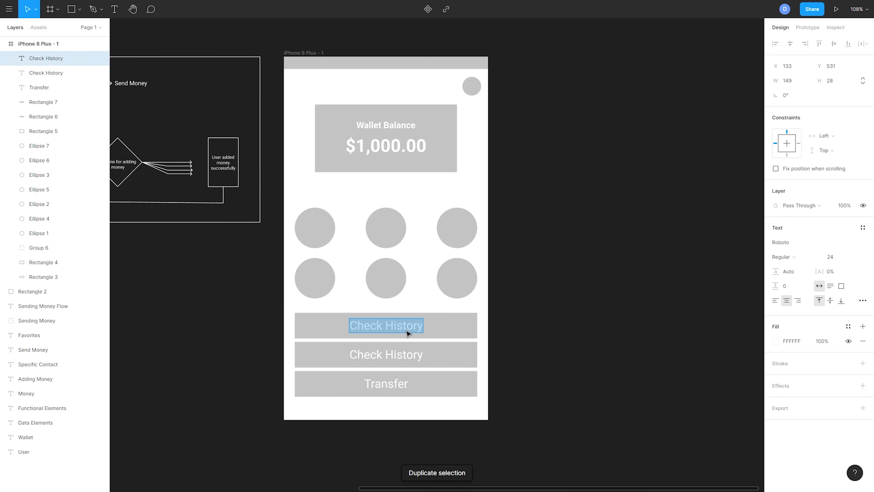
type("Checking")
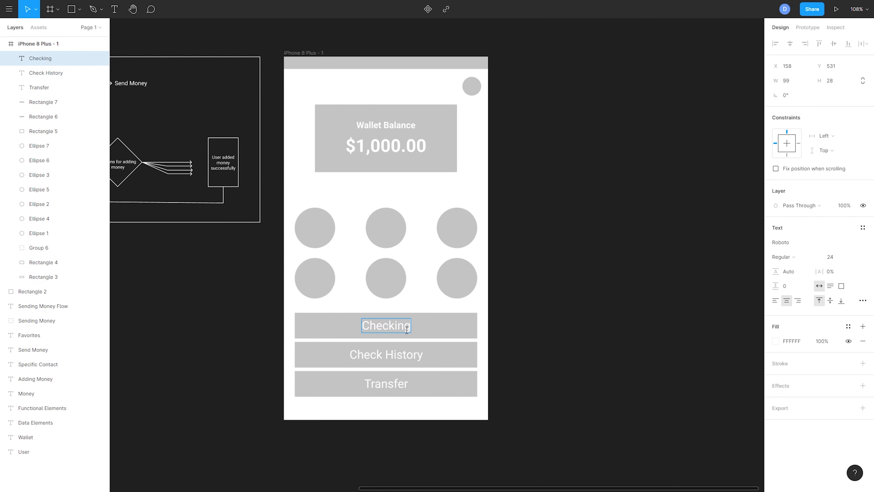
key("BackSpace")
key("BackSpace")
key("BackSpace")
type("Bank Balance")
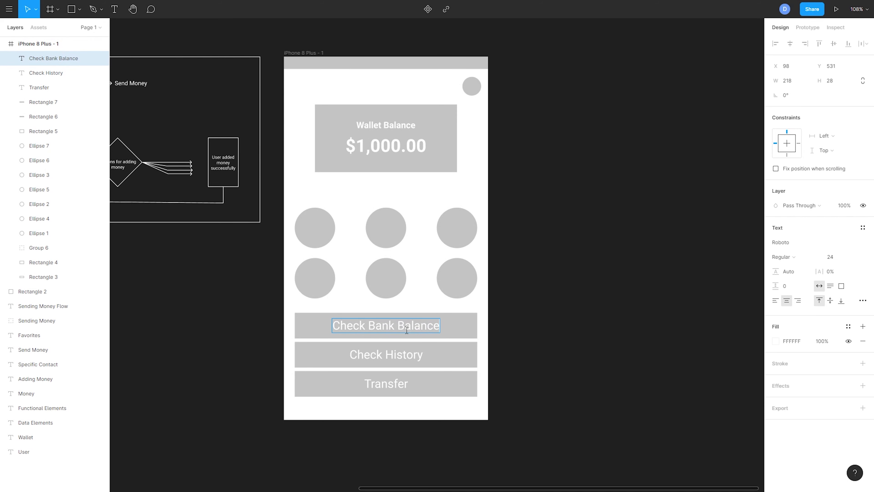
left_click(571, 286)
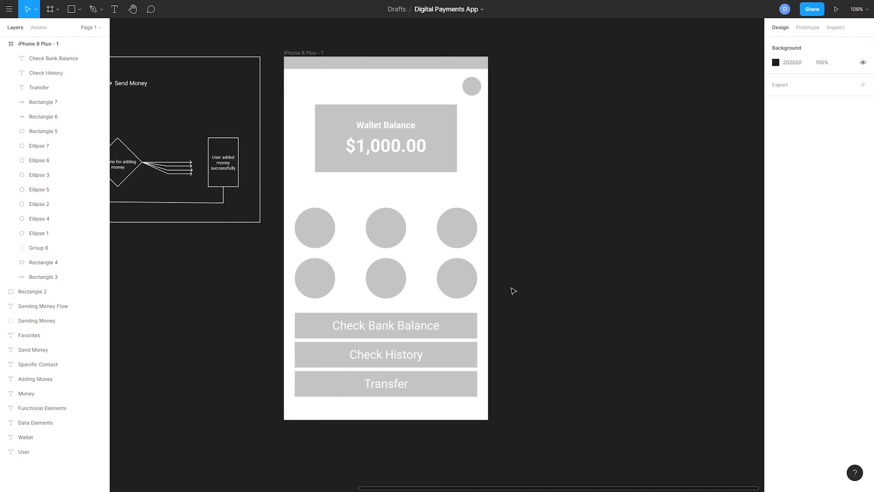
Step: Examine the start of the Sending Money Flow diagram, from User 1 through the wallet check
scroll(513, 291, "right", 3)
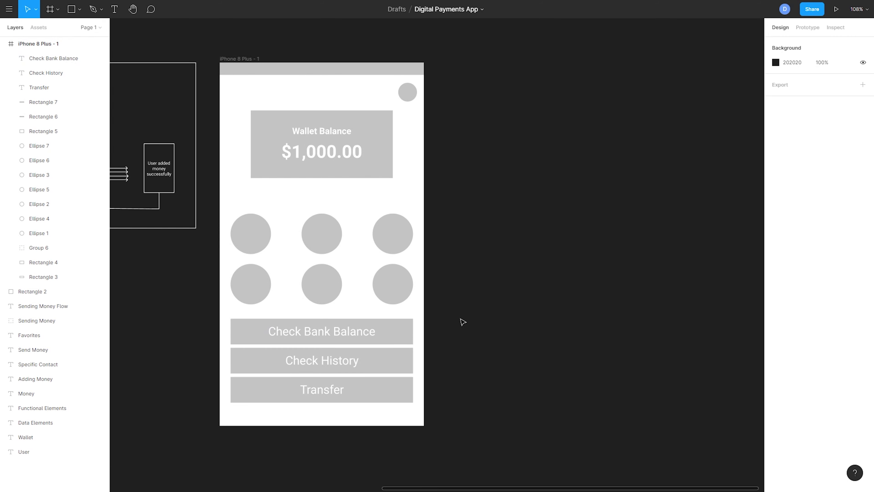
scroll(447, 318, "right", 2)
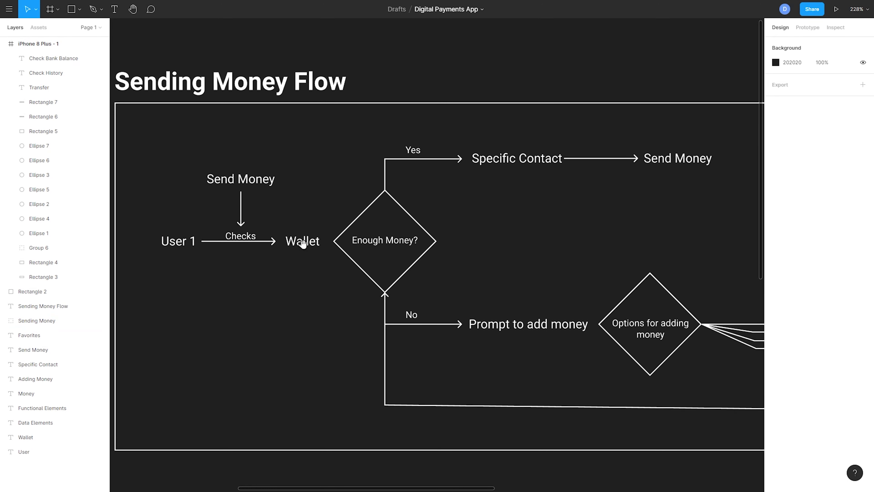
scroll(302, 243, "right", 1)
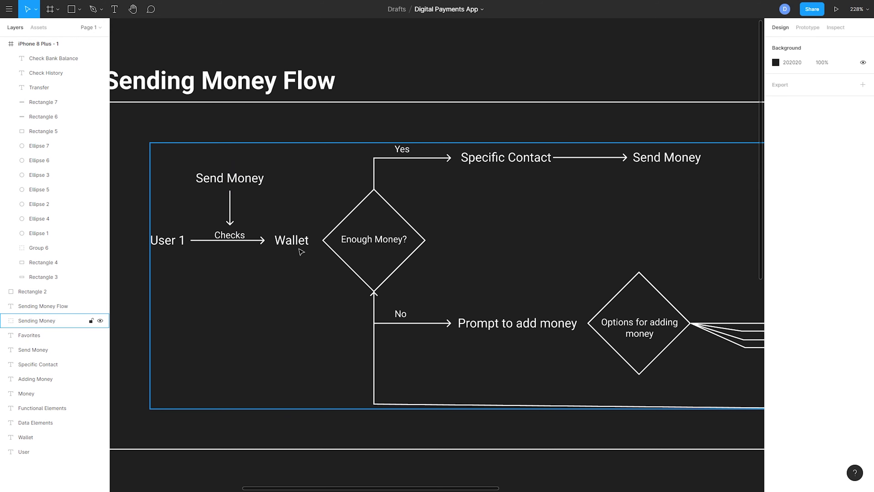
scroll(301, 251, "left", 4)
scroll(347, 252, "right", 1)
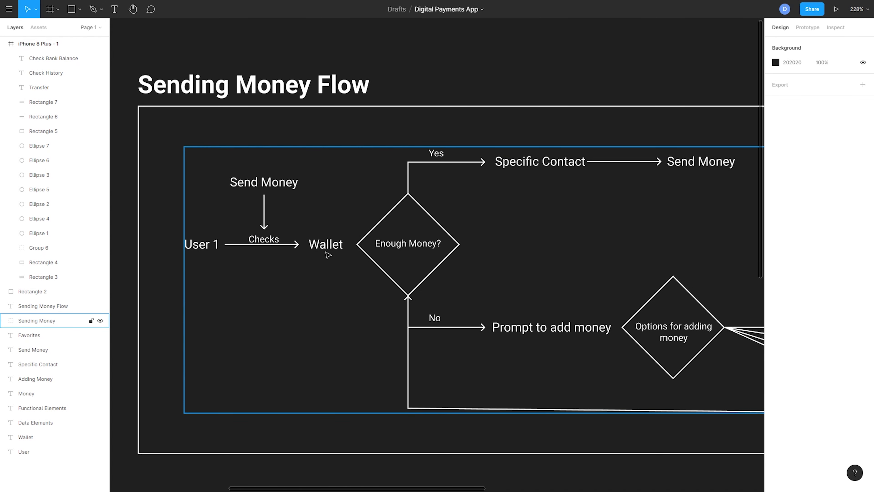
left_click(332, 249, "ctrl")
left_click_drag(361, 258, 237, 246)
scroll(322, 256, "down", 2)
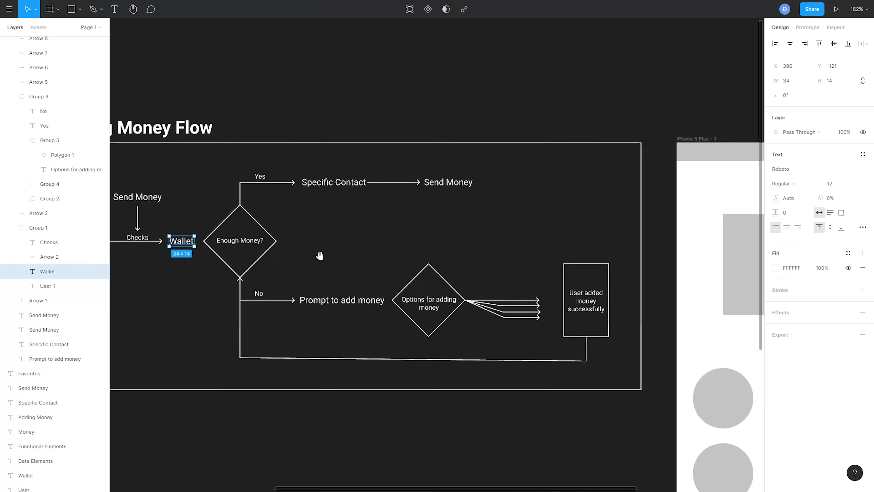
left_click_drag(320, 256, 269, 247)
left_click_drag(542, 252, 674, 255)
scroll(240, 230, "up", 2)
Step: Examine the flow's "Enough Money?" decision and its Yes branch through Specific Contact to Send Money
left_click(381, 244, "ctrl")
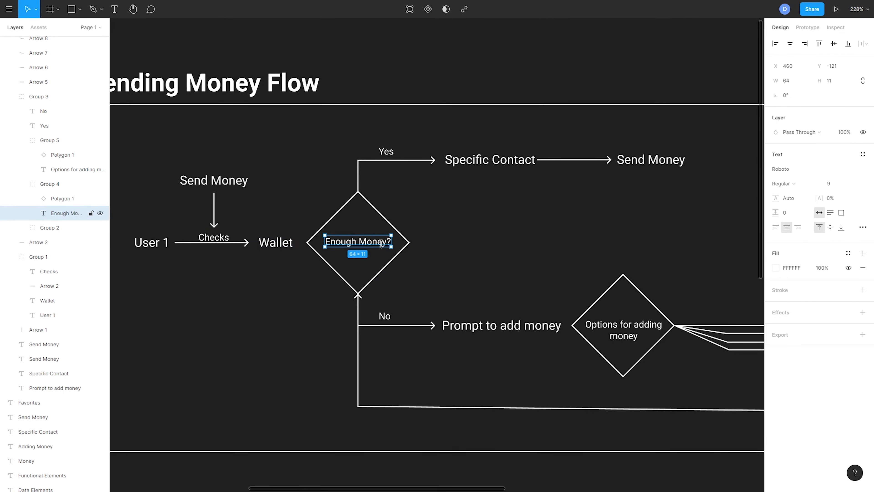
scroll(614, 259, "down", 2)
scroll(715, 260, "right", 5)
left_click_drag(382, 242, 676, 280)
scroll(433, 241, "up", 2)
left_click_drag(414, 213, 375, 208)
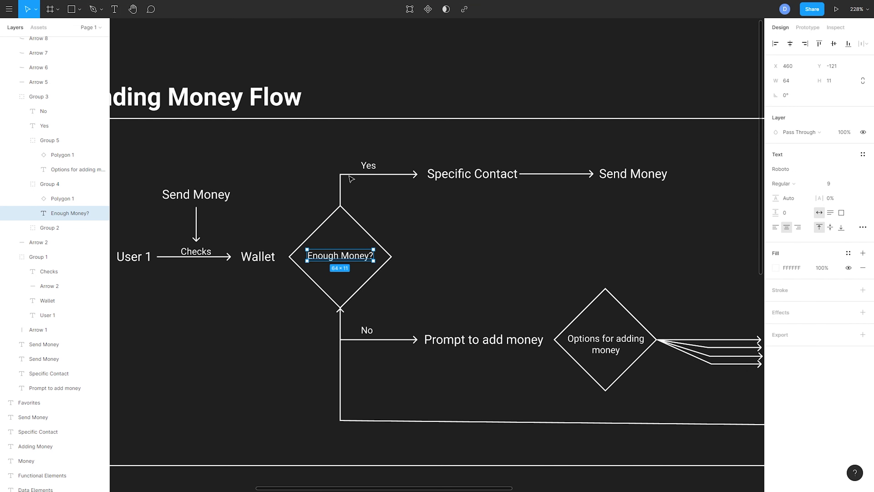
left_click(368, 166)
left_click(472, 174)
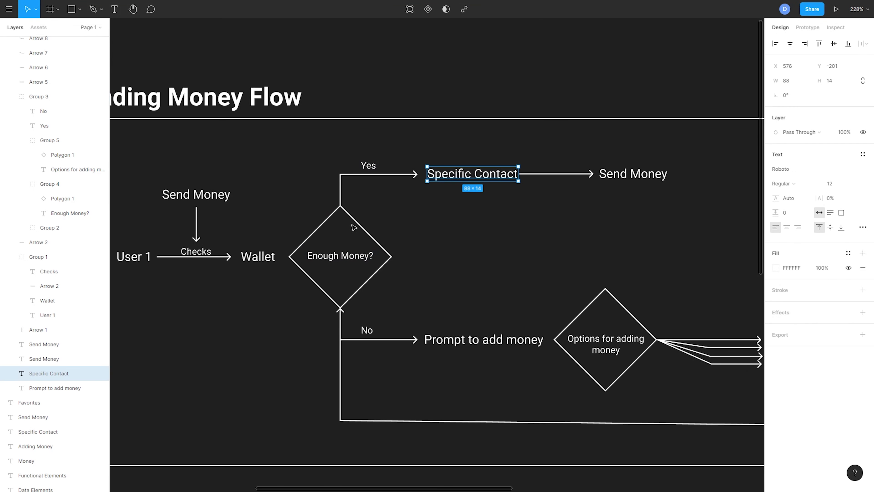
left_click(371, 172)
left_click(479, 176)
scroll(619, 222, "down", 3)
left_click_drag(619, 222, 402, 168)
left_click_drag(596, 220, 375, 154)
scroll(482, 189, "down", 2)
left_click_drag(486, 189, 363, 176)
Step: Duplicate the home screen frame and reduce the copy to its header bar and one column of six contact circles spaced 20 apart
left_click(291, 69)
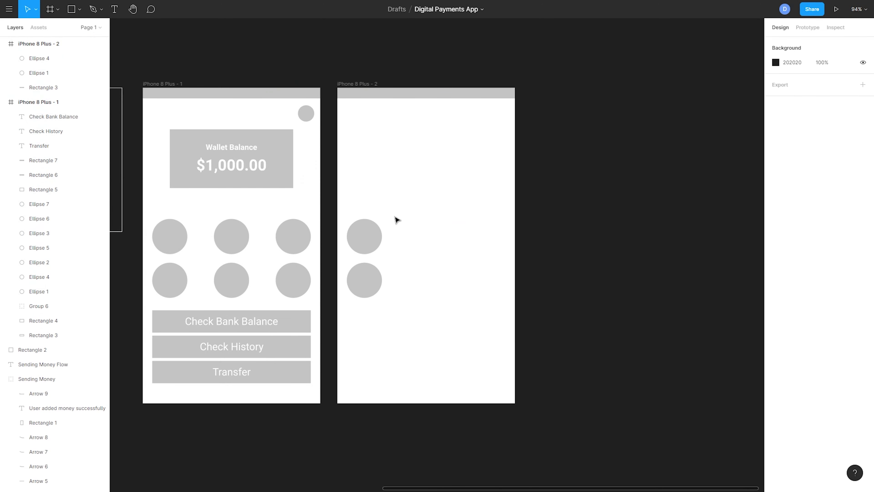
left_click_drag(396, 219, 347, 307)
mouse_move(373, 236)
left_mouse_down()
mouse_move(375, 157)
mouse_move(375, 242)
left_mouse_up()
key("ctrl+d")
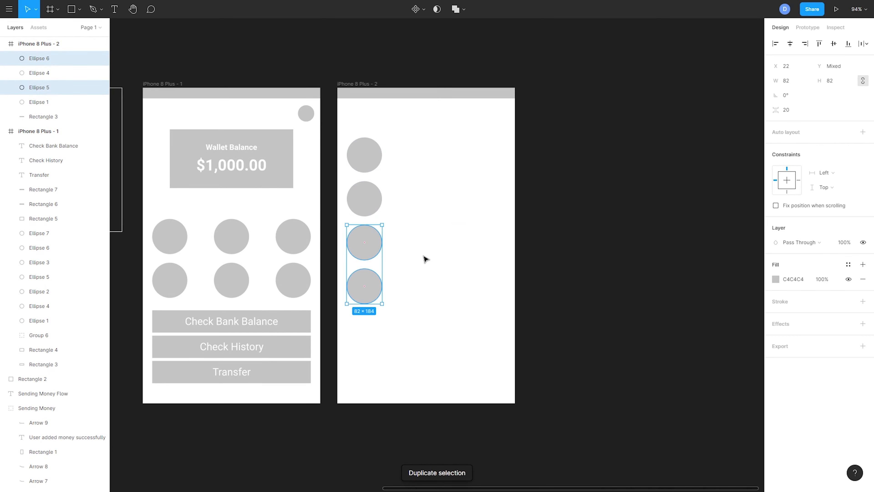
key("ctrl+d")
key("Escape")
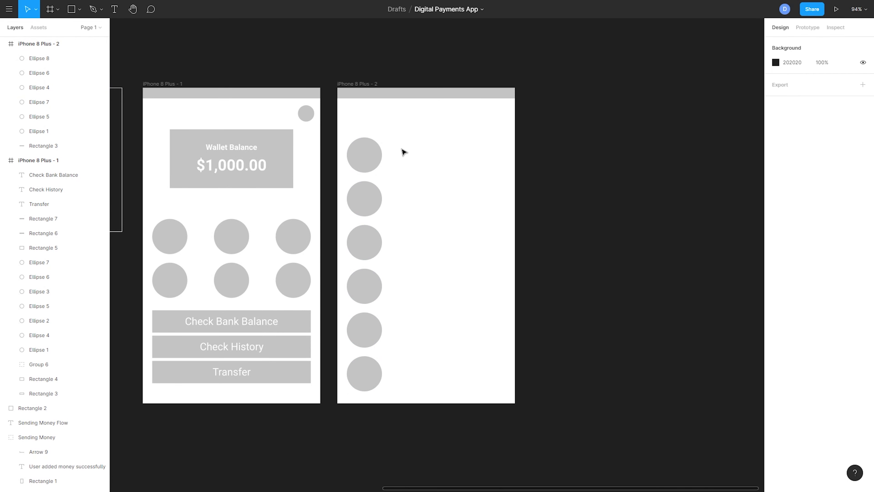
left_click_drag(341, 135, 400, 390)
key("Escape")
Step: Add the text "Person's Name" beside the first contact circle in the second frame
key("t")
left_click(397, 154)
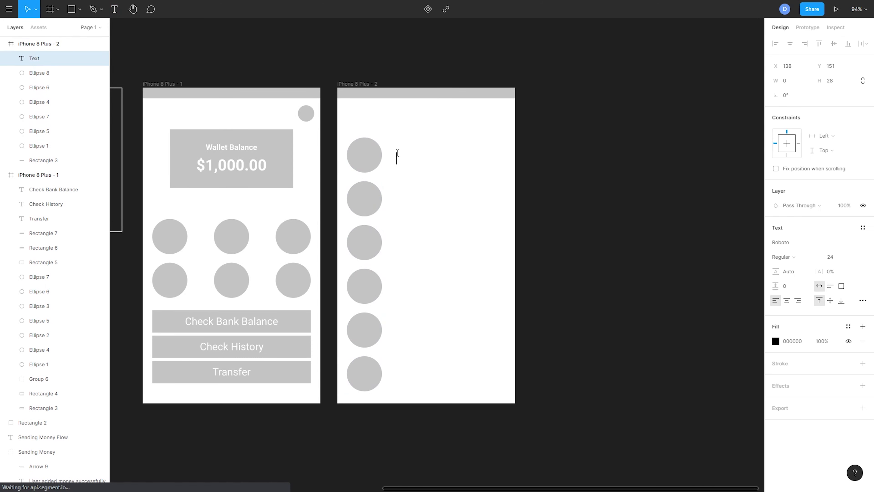
type("Person")
type("'s")
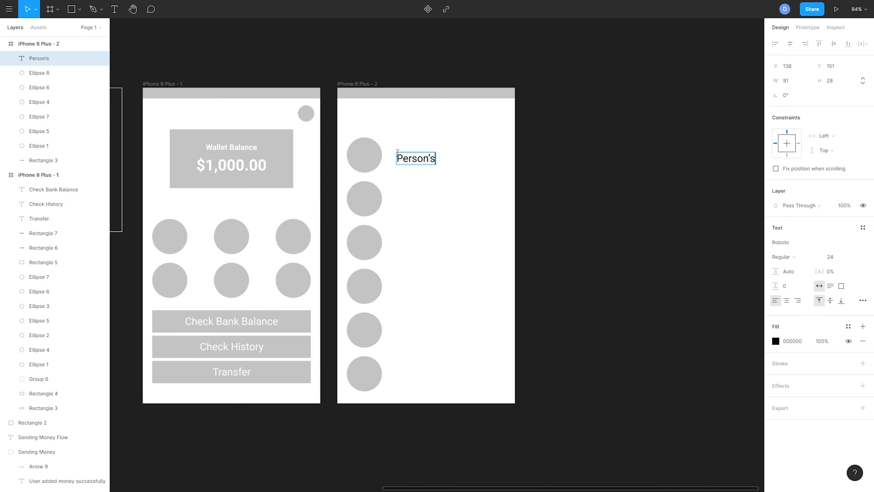
type(" Name")
key("Escape")
left_click_drag(425, 163, 426, 200)
key("ctrl+d")
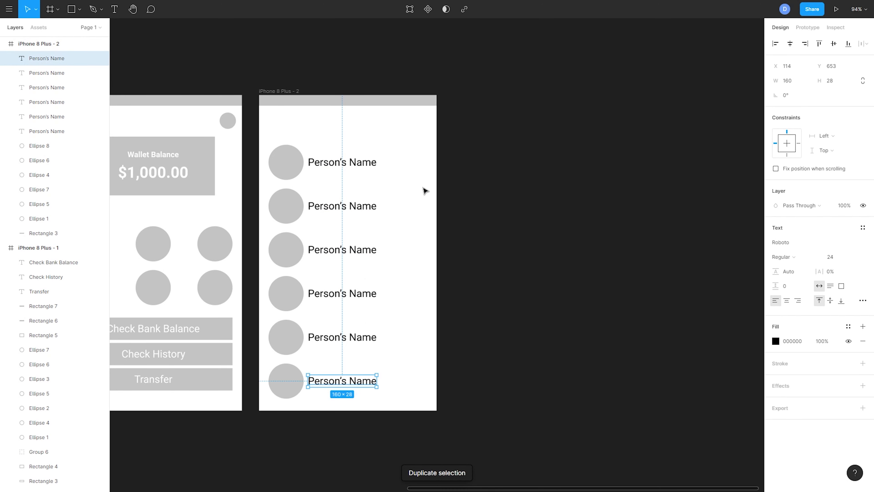
key("ctrl+z")
key("ctrl+z")
key("ctrl+z")
key("ctrl+z")
key("ctrl+z")
key("ctrl+z")
Step: Duplicate the Person's Name label down the column so each of the other five circles has one vertically centred beside it
left_click_drag(385, 174, 439, 180)
scroll(390, 178, "up", 3)
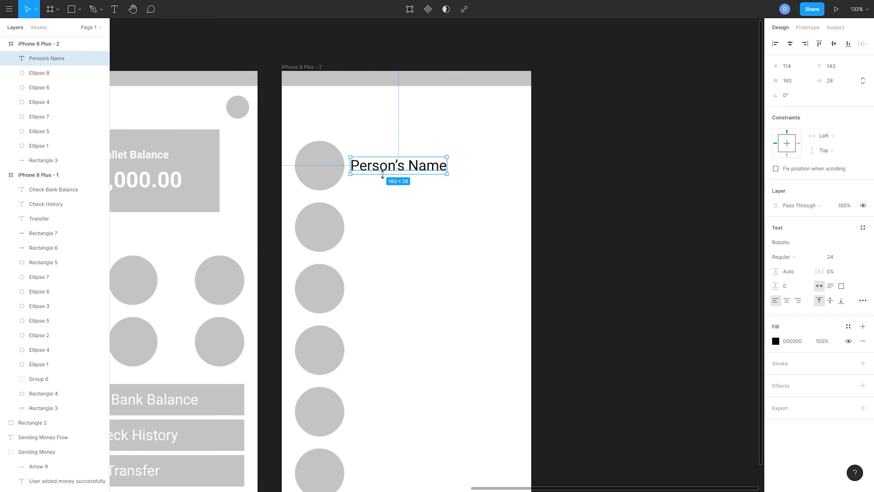
key("ctrl+d")
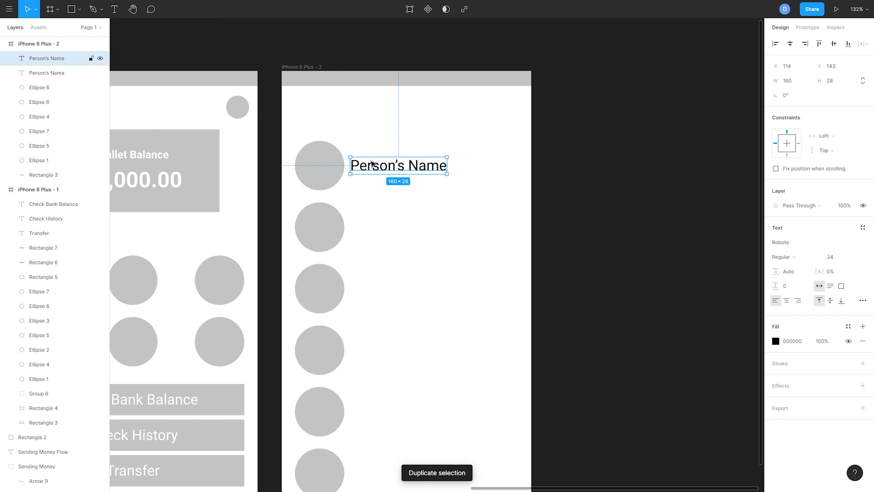
left_click_drag(417, 168, 419, 229)
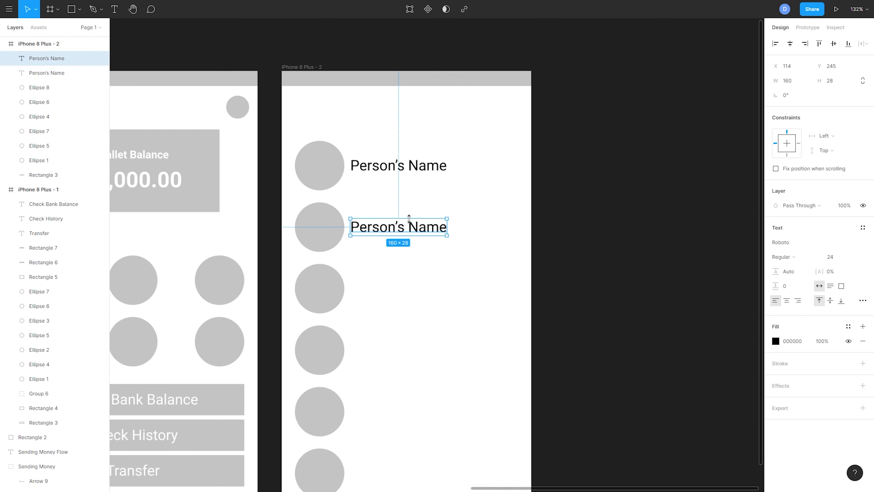
key("ctrl+d")
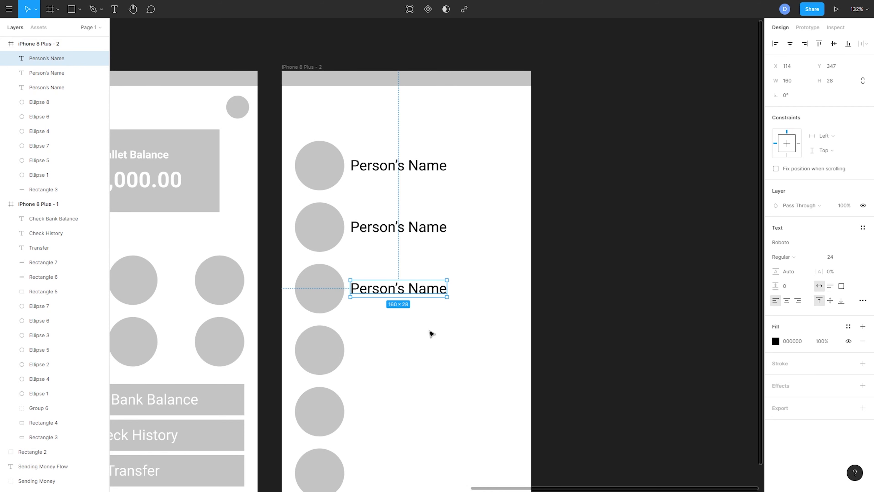
key("ctrl+d")
scroll(427, 318, "down", 2)
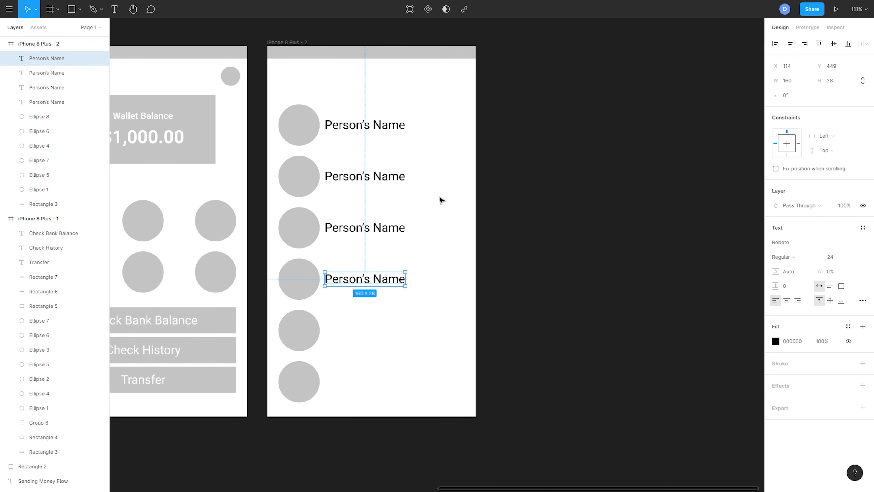
key("ctrl+d")
key("ctrl+d")
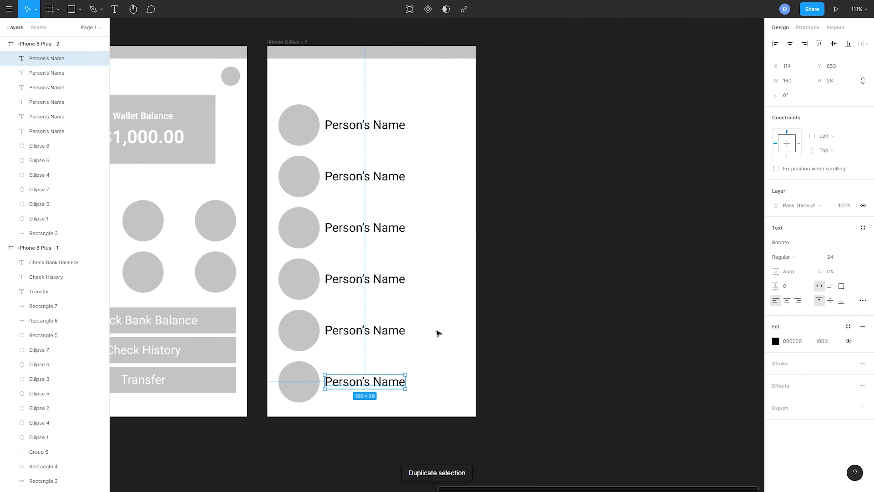
Step: Duplicate the first Person's Name label and place the copy above the contact list, near the circles' left edge
scroll(427, 272, "up", 2)
scroll(427, 272, "left", 1)
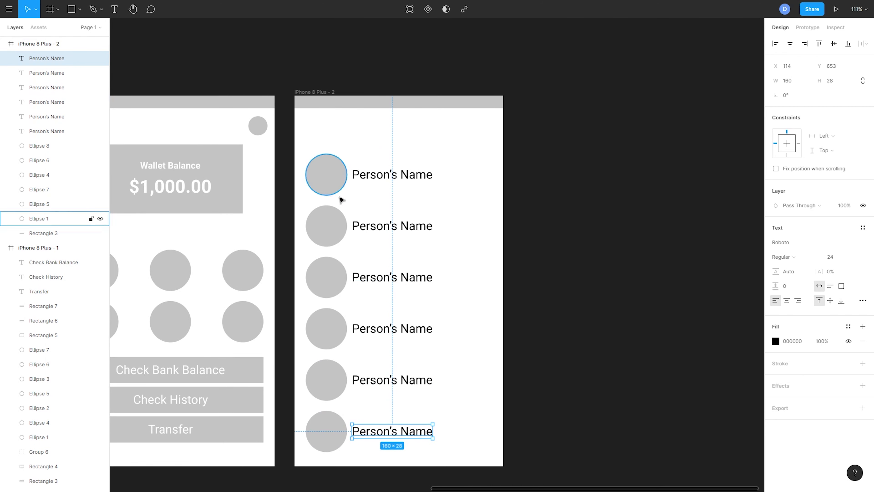
scroll(386, 206, "left", 2)
scroll(386, 207, "up", 1)
left_click(440, 208)
key("ctrl+d")
left_click_drag(441, 208, 392, 168)
Step: Change the label above the contact list to "Select someone to transfer money to" and set its font size to 18
double_click(387, 169)
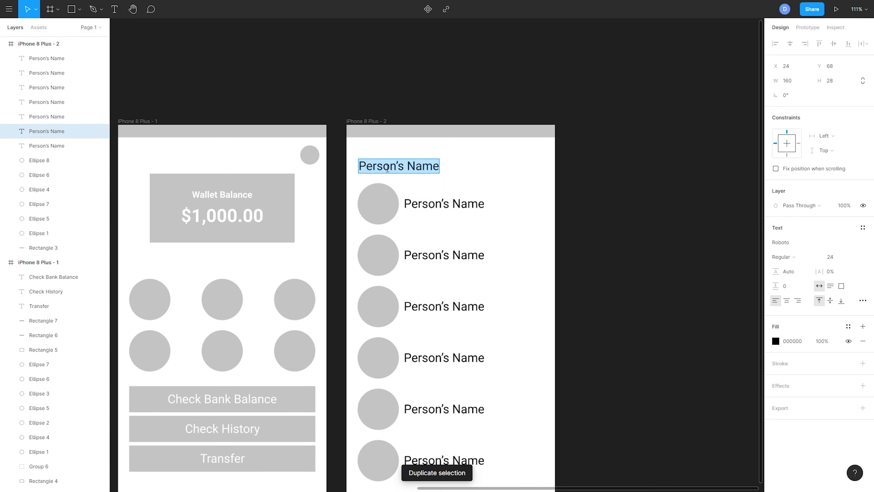
type("Select so")
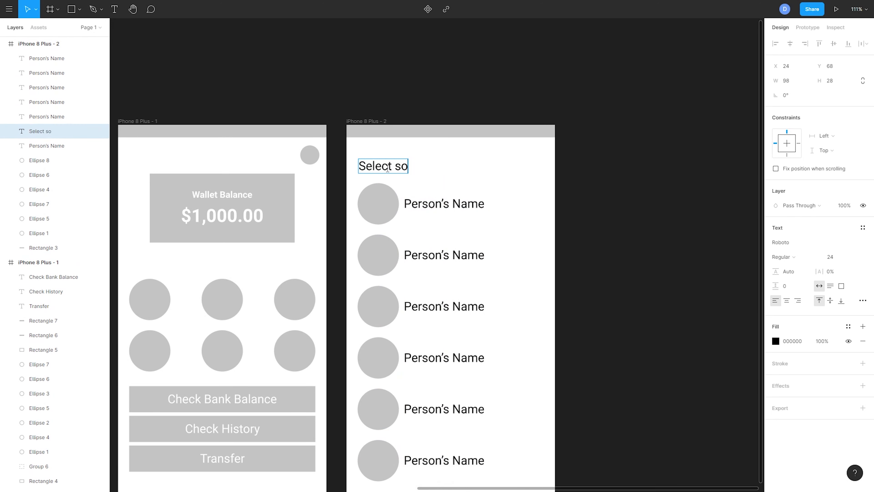
type("meone to tr")
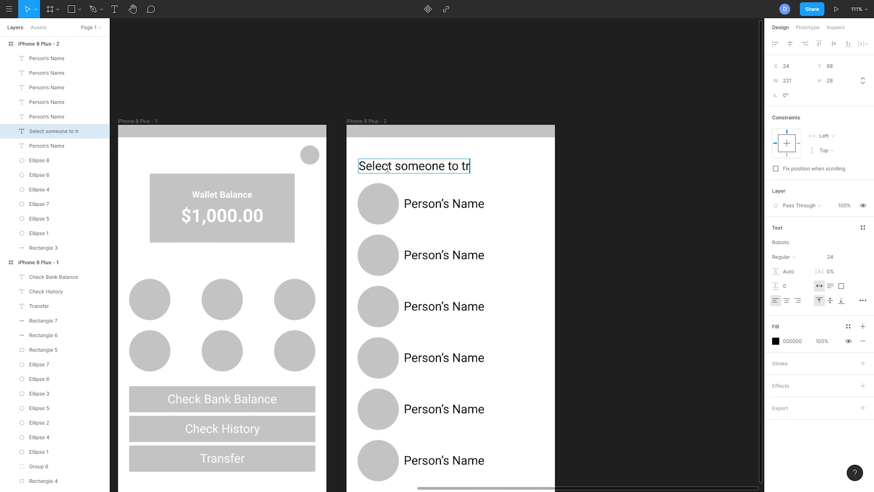
type("ansfer money")
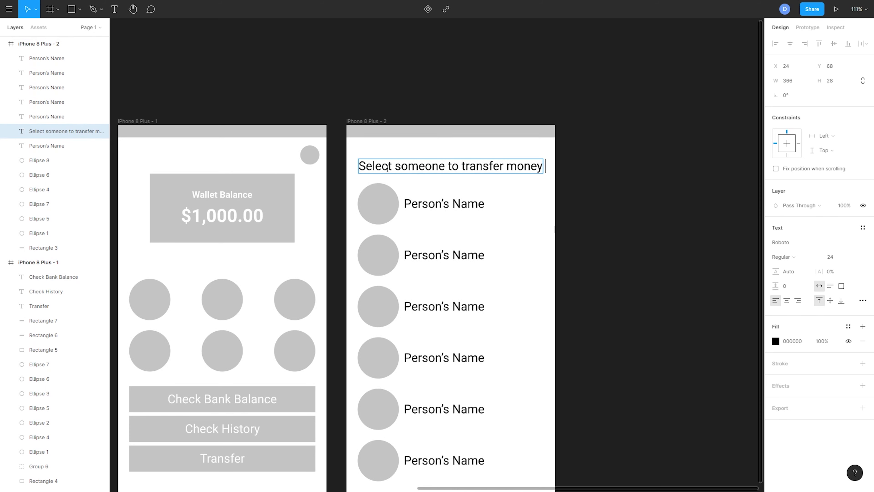
key("ctrl+a")
left_click(853, 258)
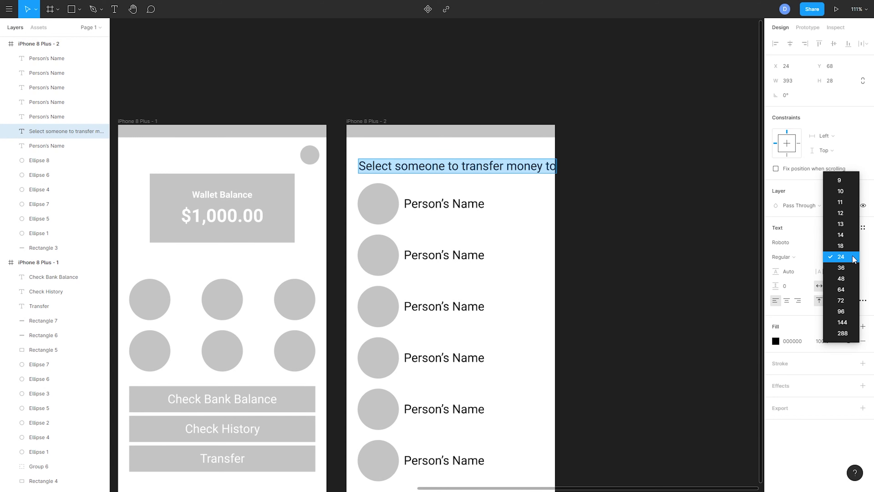
left_click(850, 245)
key("Escape")
Step: Duplicate the contact selection frame to create a third screen beside it
scroll(625, 185, "down", 1)
scroll(624, 186, "down", 1)
left_click_drag(624, 185, 536, 192)
left_click(566, 162)
key("ctrl+d")
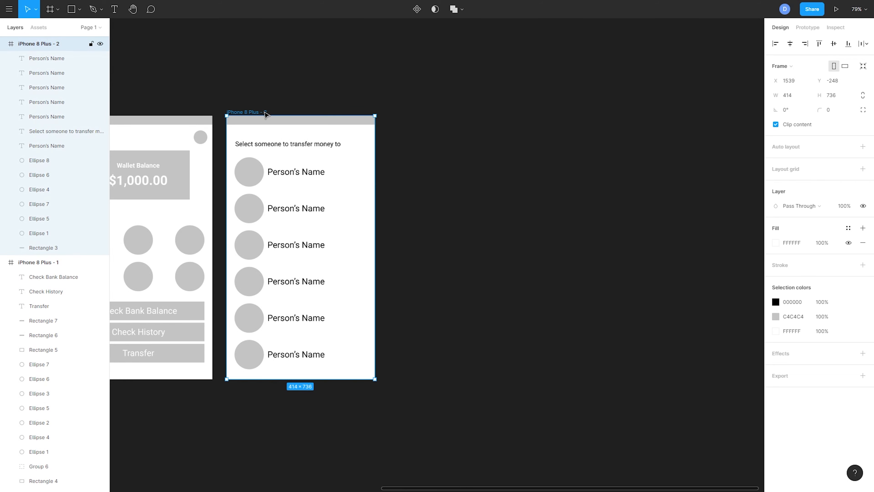
key("ctrl+d")
left_click_drag(563, 189, 456, 180)
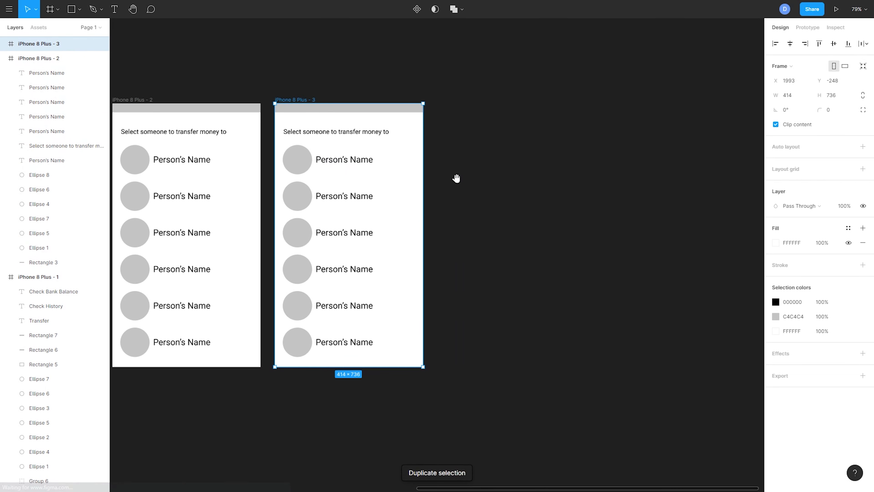
Step: Delete the heading and the five lower contact rows from the third frame, keeping only the first contact
left_click(472, 137)
left_click_drag(462, 126, 298, 351)
left_click(299, 351)
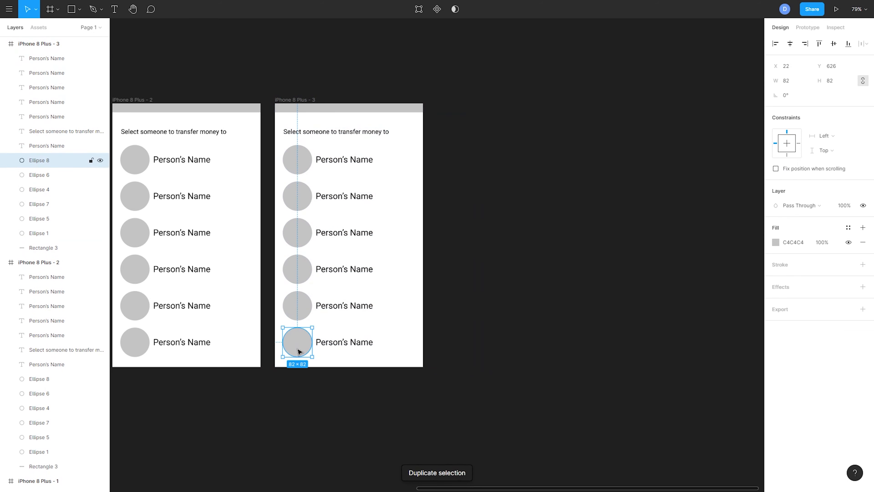
left_click(495, 212)
left_click(342, 133)
key("Delete")
left_click_drag(406, 179, 283, 353)
key("Delete")
Step: Move the remaining circle and Person's Name label together up to just below the third frame's header bar
left_click_drag(381, 166, 281, 134)
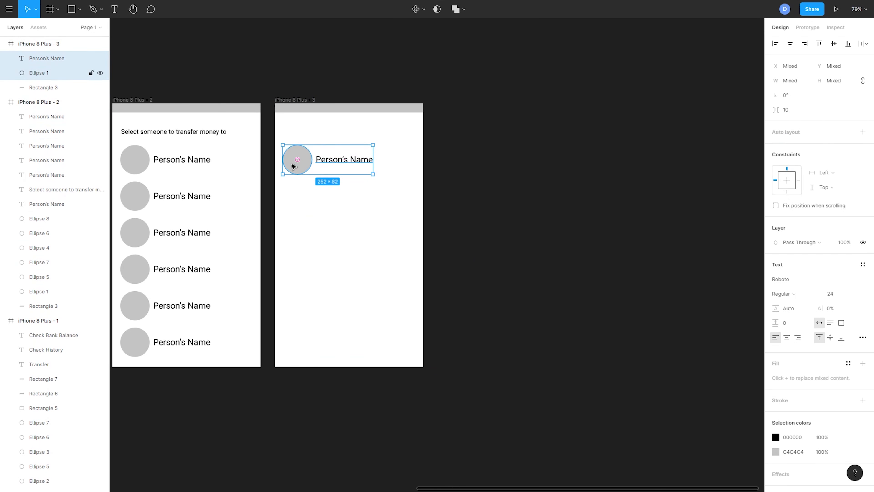
left_click_drag(293, 167, 293, 143)
left_click(335, 198)
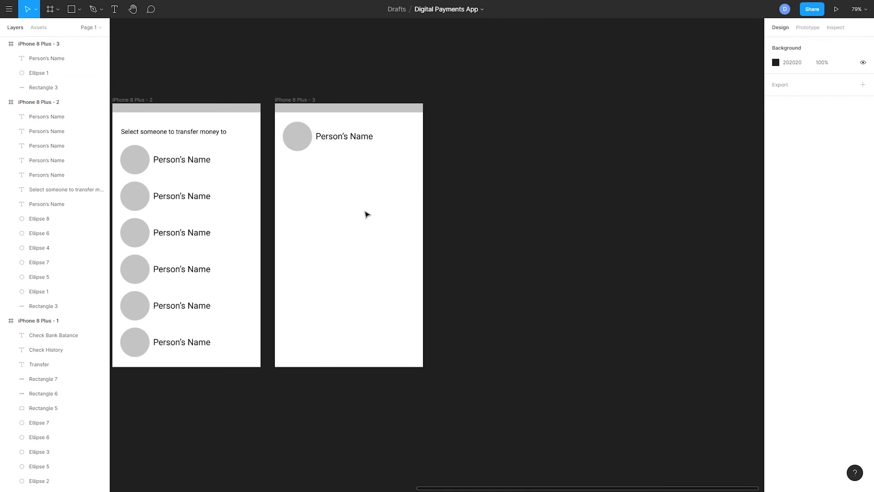
Step: Draw a wide message field rectangle near the third frame's lower end and a narrow rectangle of about 29 × 76 beside it
scroll(367, 214, "down", 2)
scroll(417, 262, "up", 3)
key("r")
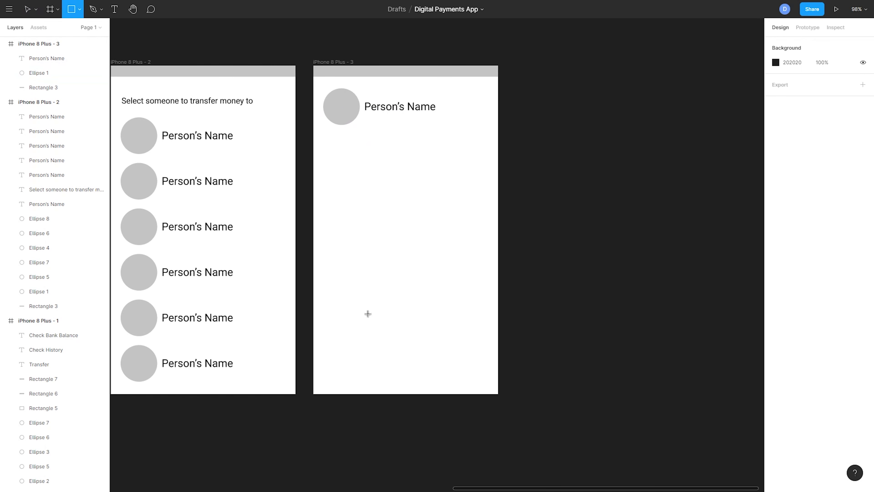
mouse_move(327, 308)
left_mouse_down()
mouse_move(465, 343)
mouse_move(441, 330)
left_mouse_up()
left_click(434, 333)
key("ctrl+d")
left_click_drag(344, 326, 472, 327)
left_click(517, 333)
scroll(518, 333, "up", 3)
left_click(454, 326)
scroll(471, 329, "left", 5)
left_click(357, 347)
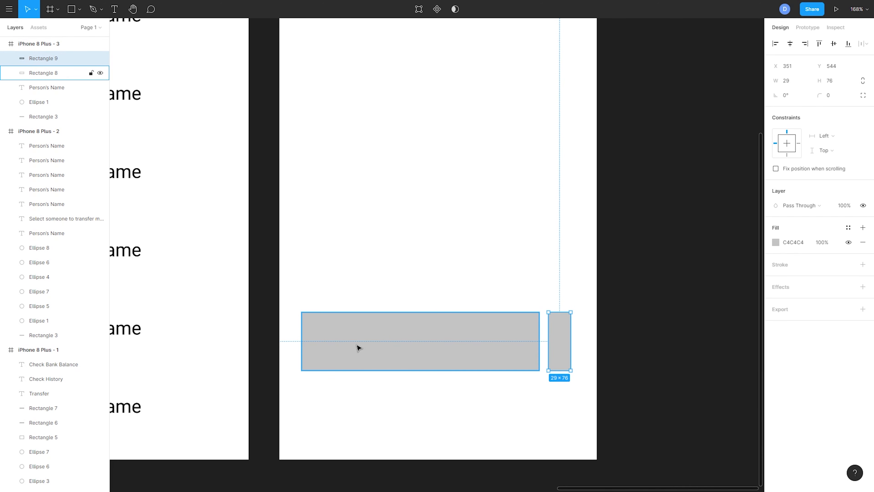
Step: Add the text "Write a message..." on the wide rectangle, color it white and center it vertically near the rectangle's left edge
key("t")
left_click(321, 341)
type("Wr")
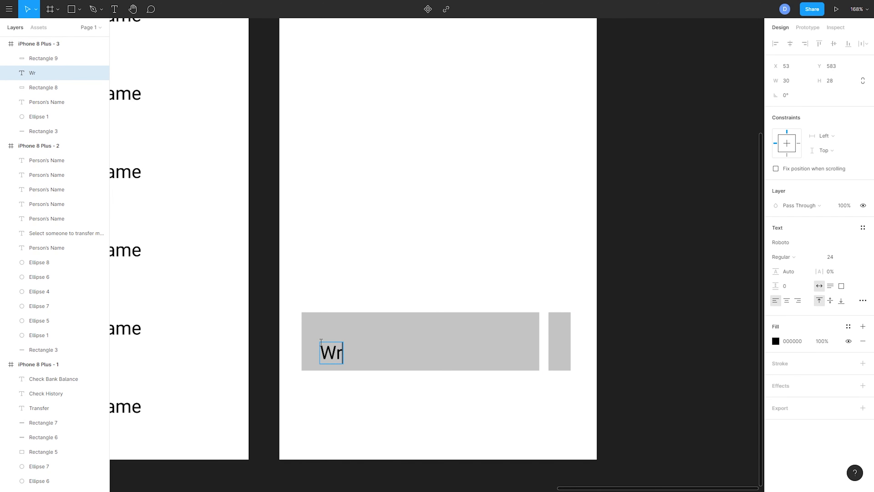
type("ite a message...")
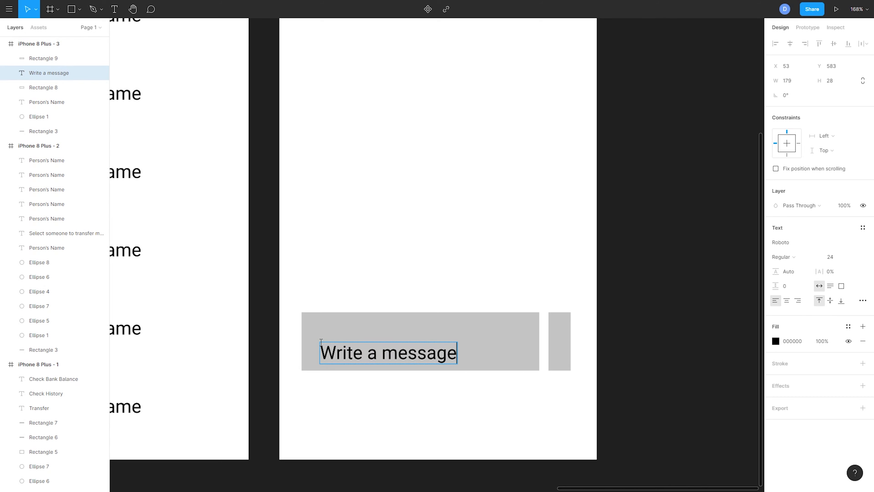
key("ctrl+a")
left_click(776, 342)
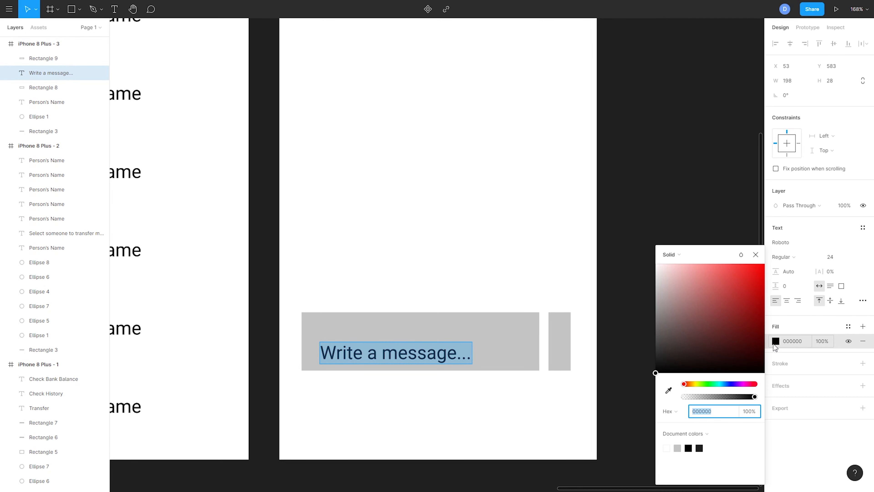
left_click_drag(716, 306, 653, 261)
left_click(705, 143)
left_click_drag(373, 353, 361, 342)
left_click(620, 241)
left_click_drag(620, 237, 516, 251)
Step: Draw a right-pointing chevron of about 18.5 × 37 on the narrow rectangle with the Pen tool
scroll(471, 342, "up", 3)
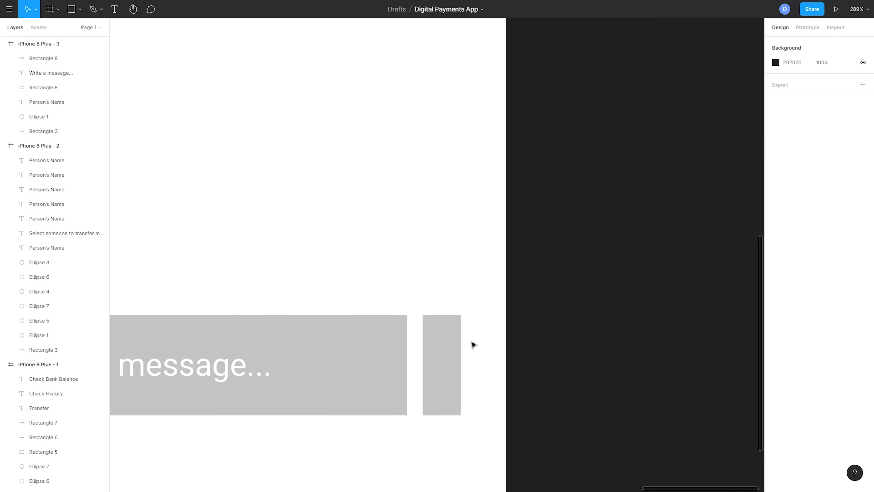
key("p")
left_click(433, 338)
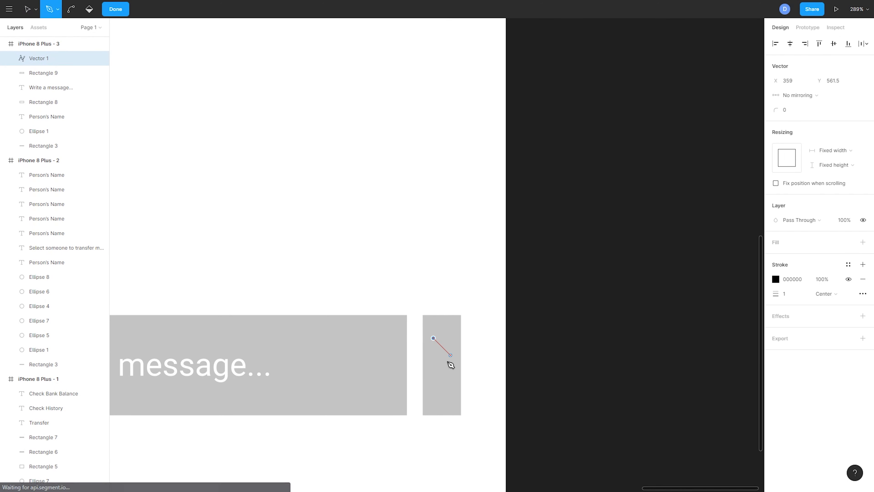
left_click(457, 362)
left_click(433, 386)
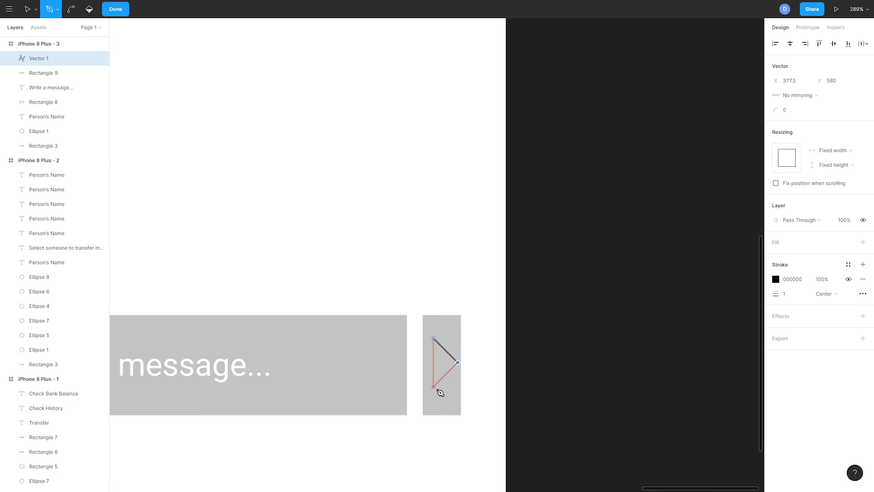
left_click(552, 378)
key("ctrl+z")
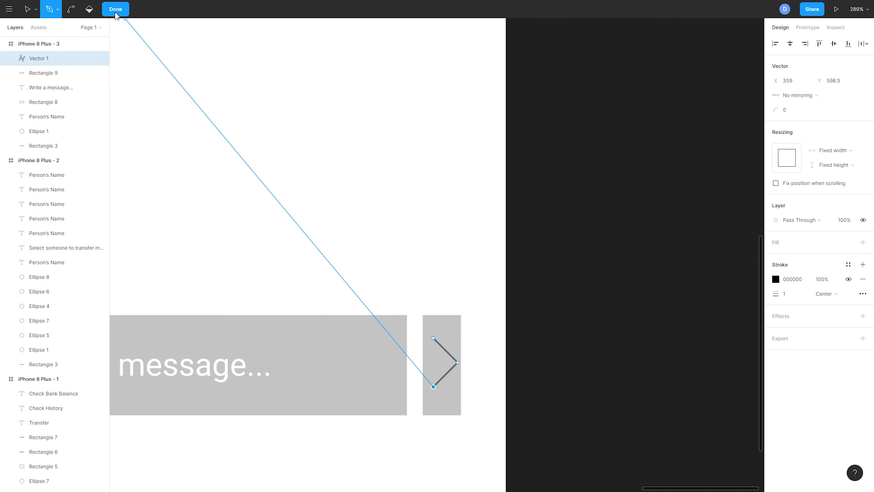
left_click(116, 9)
Step: Give the chevron a white stroke (FFFFFF) with a thickness of 11 and rounded ends
left_click(775, 264)
left_click_drag(671, 275, 613, 216)
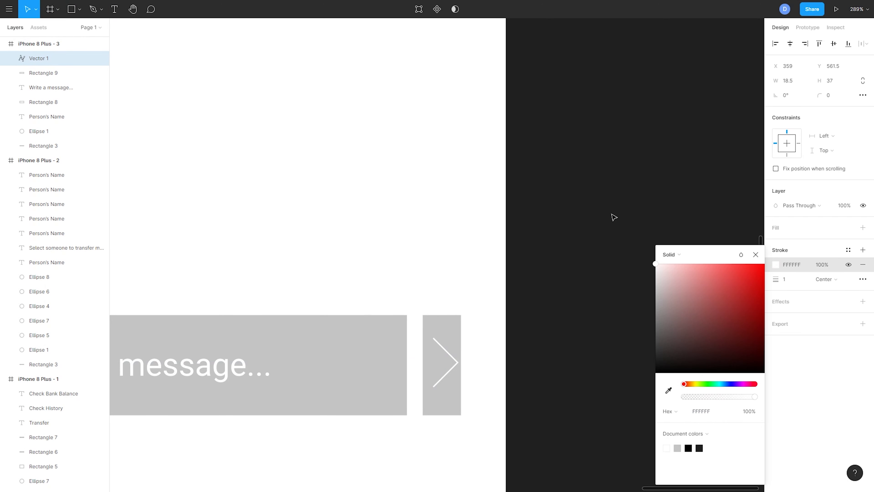
left_click(798, 281)
type("11")
key("Return")
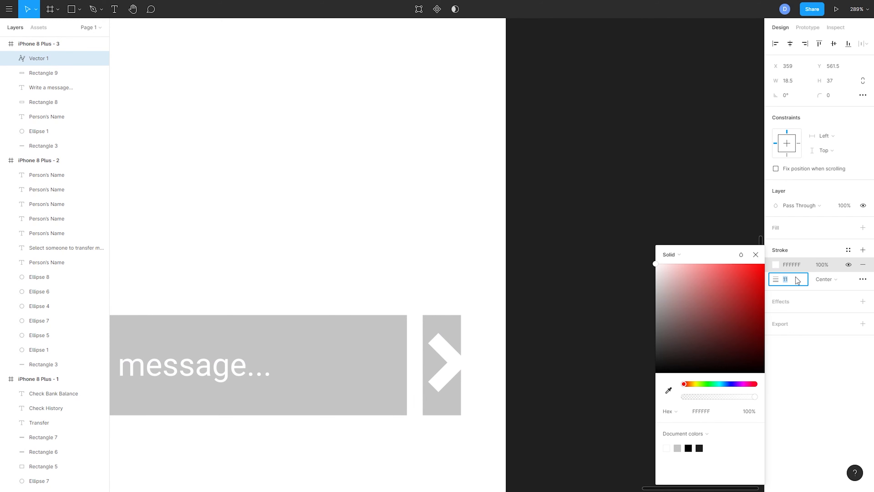
left_click(862, 281)
left_click(702, 316)
left_click(691, 324)
left_click(642, 348)
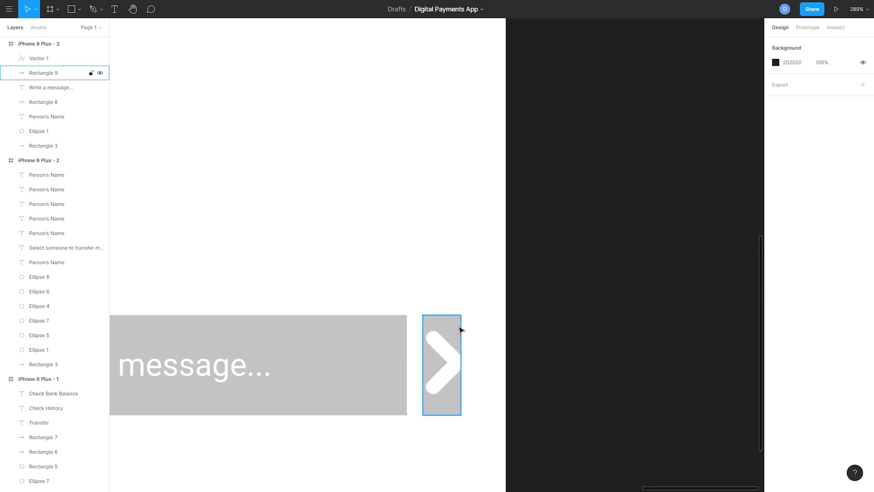
Step: Widen the narrow rectangle behind the chevron and center the chevron on it
left_click_drag(462, 330, 453, 360)
left_click(613, 378)
left_click(554, 275)
scroll(555, 258, "down", 2)
mouse_move(556, 257)
left_mouse_down()
mouse_move(577, 228)
mouse_move(573, 255)
left_mouse_up()
scroll(578, 303, "down", 3)
left_click_drag(577, 306, 565, 351)
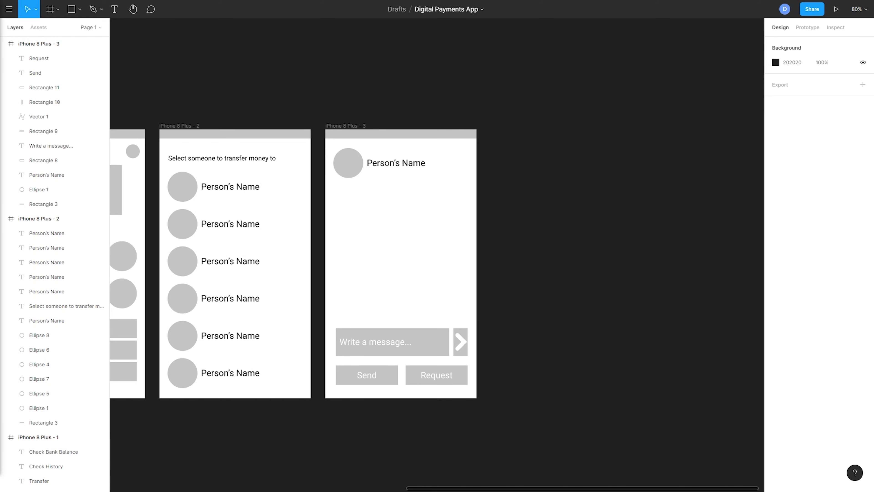
Step: Duplicate the third frame beside it and move the copy's circle and Person's Name label down towards the middle of the screen
scroll(493, 348, "right", 5)
left_click(273, 145)
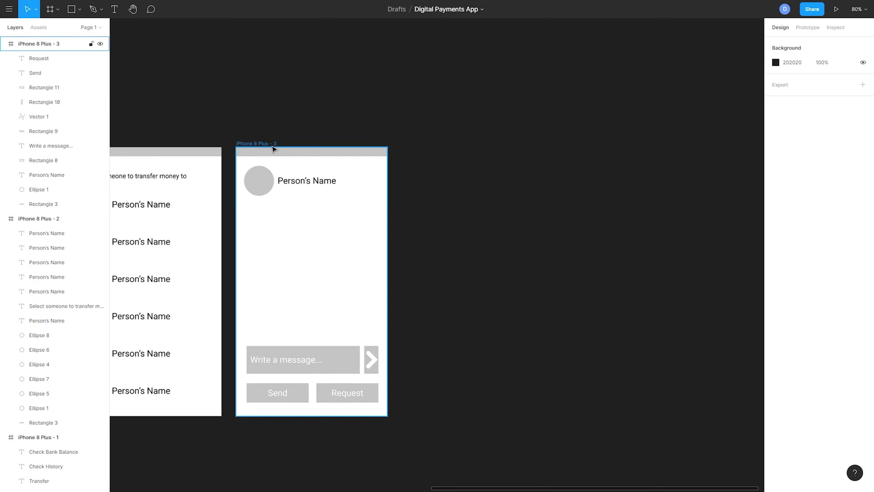
left_click(262, 145)
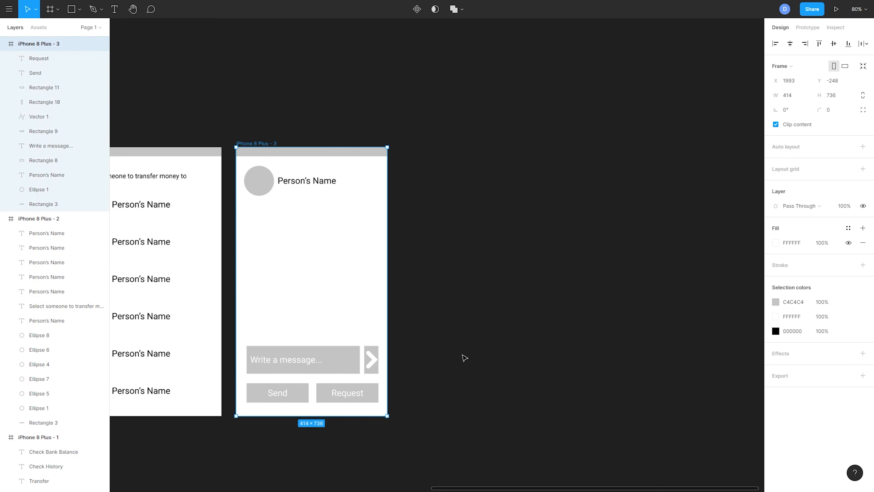
key("ctrl+d")
left_click_drag(592, 329, 572, 303)
left_click_drag(507, 224, 454, 257)
left_click(495, 201)
Step: Add the text "Sending Money to" just above the circle and name in the fourth frame, aligned with the circle's left edge
key("t")
left_click(439, 220)
type("Sending Money to")
key("Escape")
left_click_drag(489, 230, 482, 234)
left_click(495, 207)
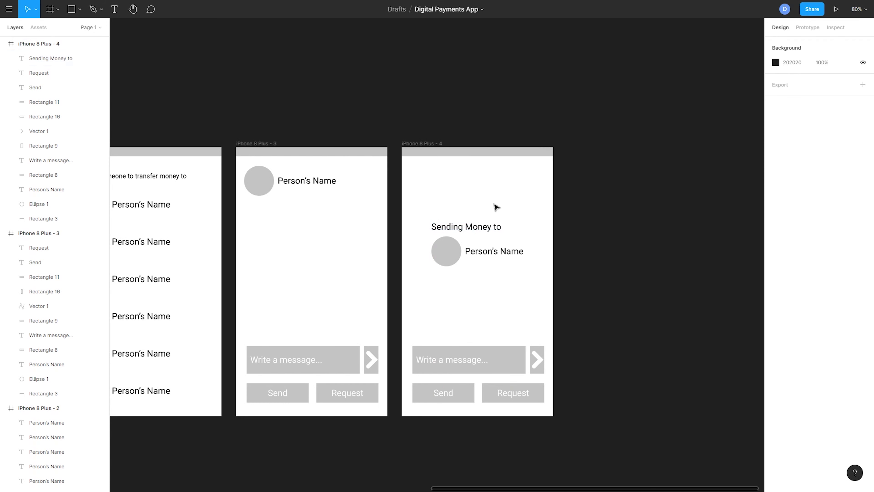
Step: Change the fourth frame's message field text to "Enter an amount" and move the field with its arrow button up below the contact
double_click(449, 361)
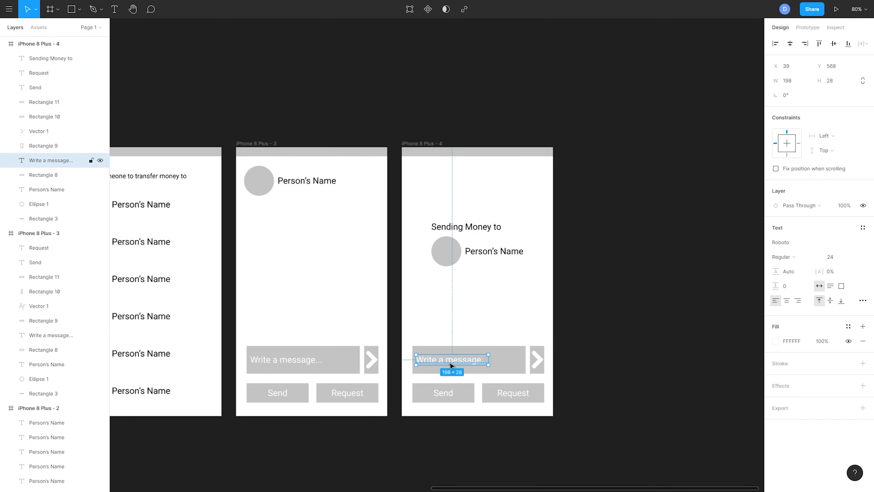
type("Enter an amount")
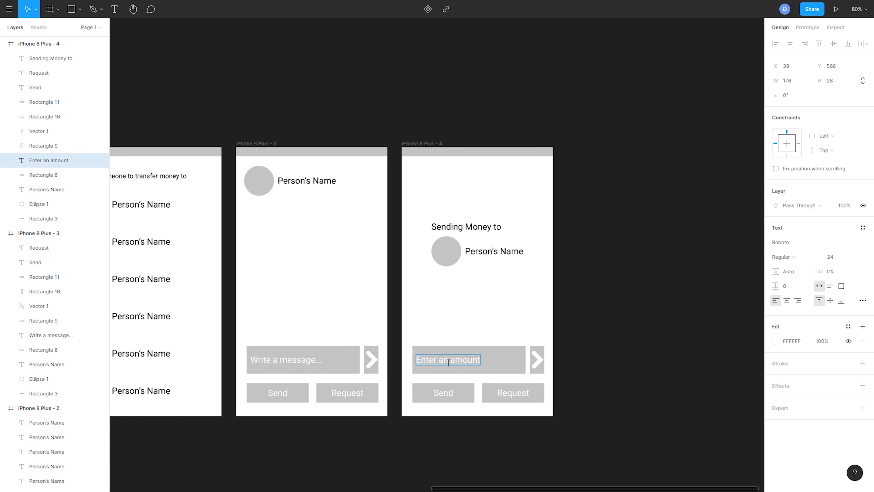
key("Escape")
left_click_drag(566, 353, 506, 299)
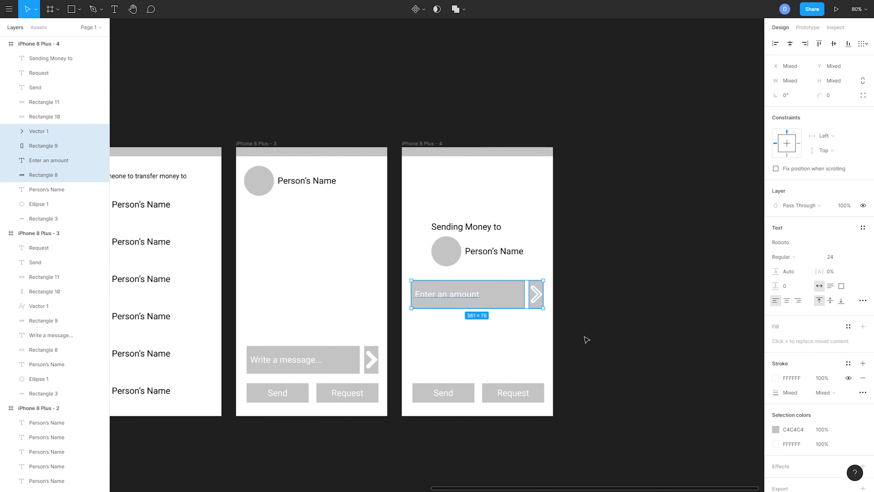
left_click(568, 370)
Step: Delete the fourth frame's Request button, widen the Send button to about 358 and center the Send label on it
left_click_drag(557, 374, 544, 395)
key("Delete")
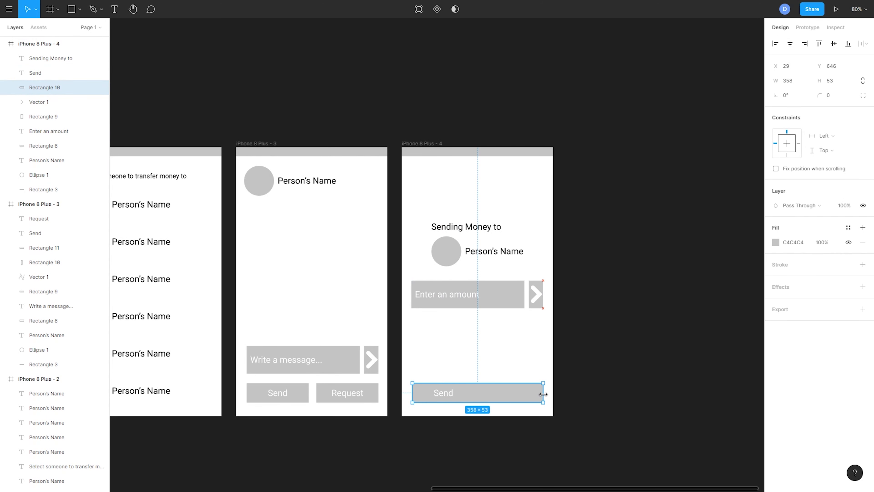
left_click(449, 393)
left_click(790, 44)
left_click(525, 390)
left_click(695, 258)
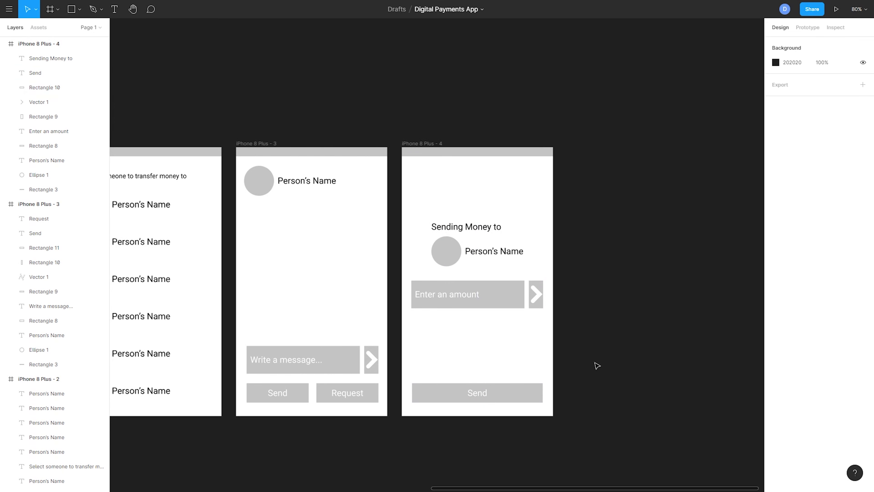
Step: Duplicate the "Enter an amount" field without its arrow directly below it and widen the copy to about 360 × 76
left_click_drag(490, 331, 447, 294)
key("ctrl+d")
left_click_drag(501, 293, 542, 328)
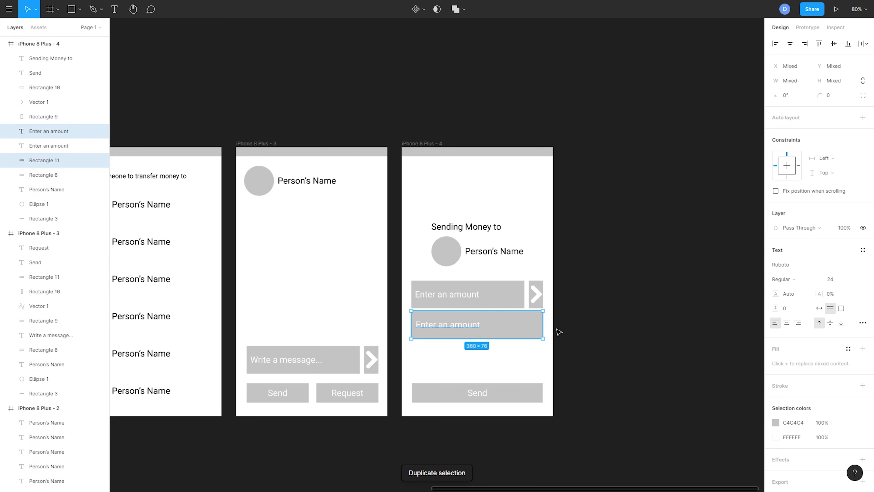
left_click(548, 327)
Step: Change the text of the lower field in the fourth frame to "Enter a message.."
double_click(455, 325)
type("Enter")
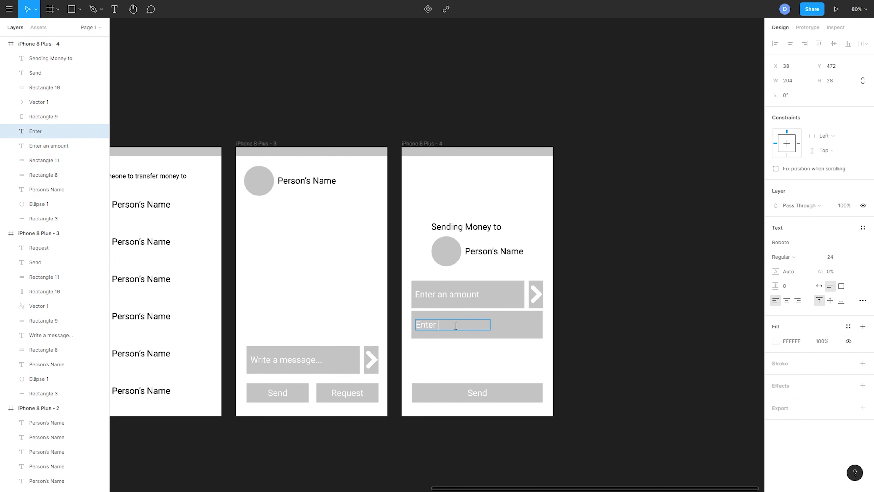
type(" a message..")
left_click(618, 373)
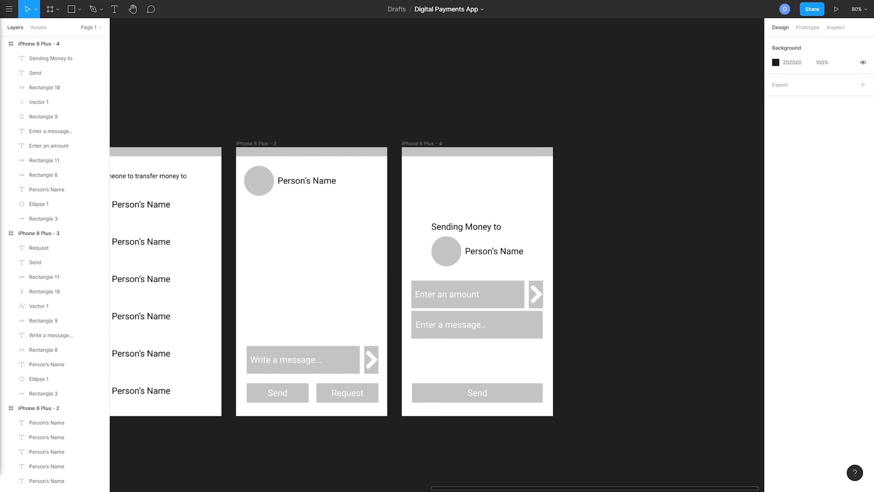
Step: Duplicate the third frame and place the copy to the right of the fourth frame as a fifth screen
left_click_drag(661, 412, 578, 422)
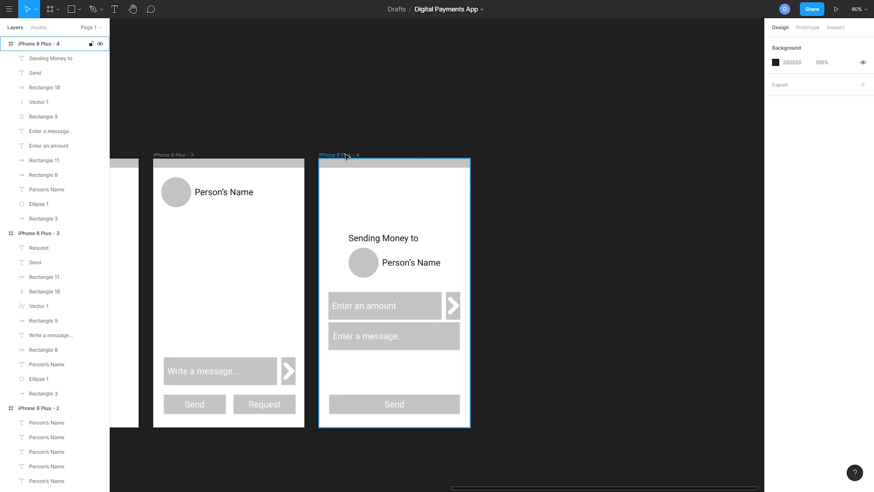
left_click(172, 155)
key("ctrl+d")
left_click_drag(568, 247, 525, 255)
left_click_drag(481, 281, 414, 292)
Step: Draw a message bubble rectangle below the contact's name in the fifth frame and add the text "You sent" on it
key("r")
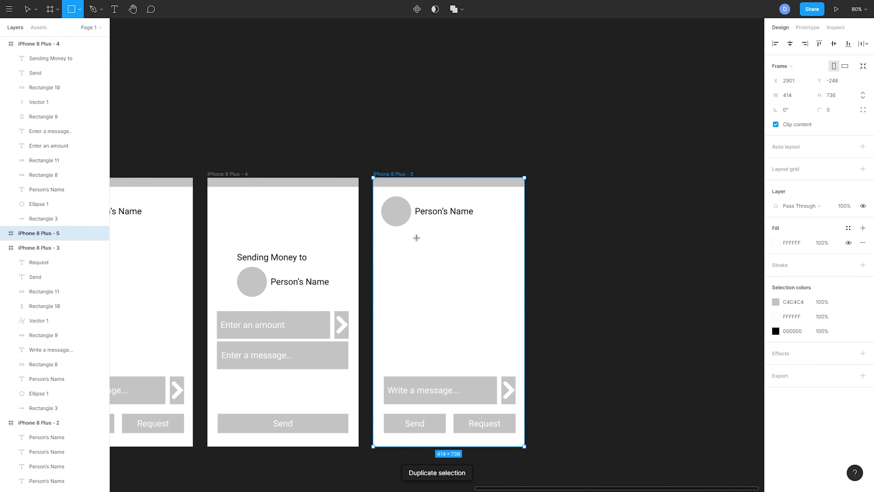
mouse_move(417, 237)
left_mouse_down()
mouse_move(494, 275)
mouse_move(587, 278)
left_mouse_up()
key("t")
left_click(502, 262)
type("Yo")
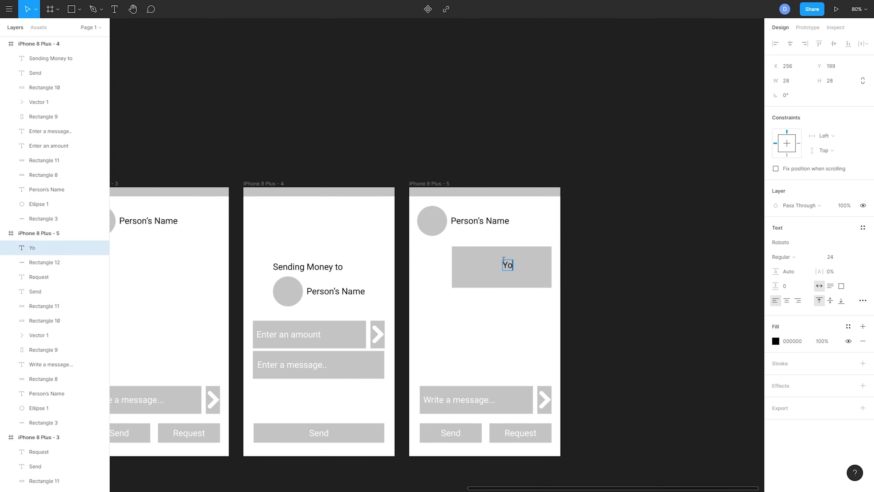
type("u sent")
Step: Color the "You sent" text white and move it to the upper-right corner of the bubble rectangle
key("ctrl+a")
left_click(775, 341)
left_click_drag(702, 284, 626, 221)
left_click(626, 220)
mouse_move(518, 264)
left_mouse_down()
mouse_move(530, 255)
mouse_move(529, 272)
left_mouse_up()
Step: Duplicate the "You sent" text below it, change the copy to "$100" at font size 48 and align it with the text above
key("ctrl+d")
double_click(530, 273)
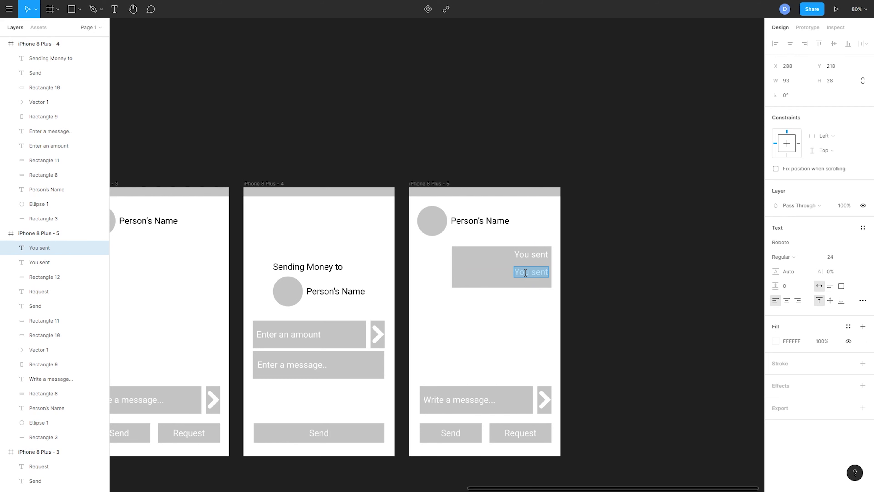
type("$100")
left_click(851, 258)
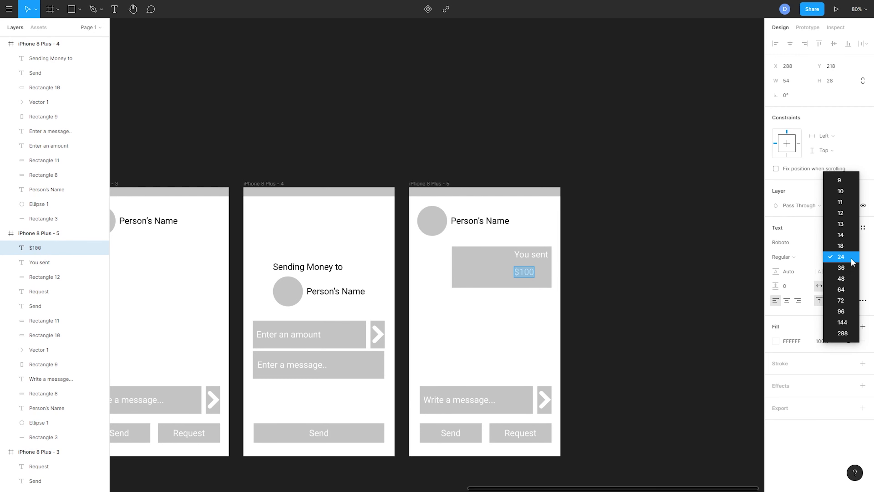
left_click(843, 279)
left_click_drag(543, 278, 538, 275)
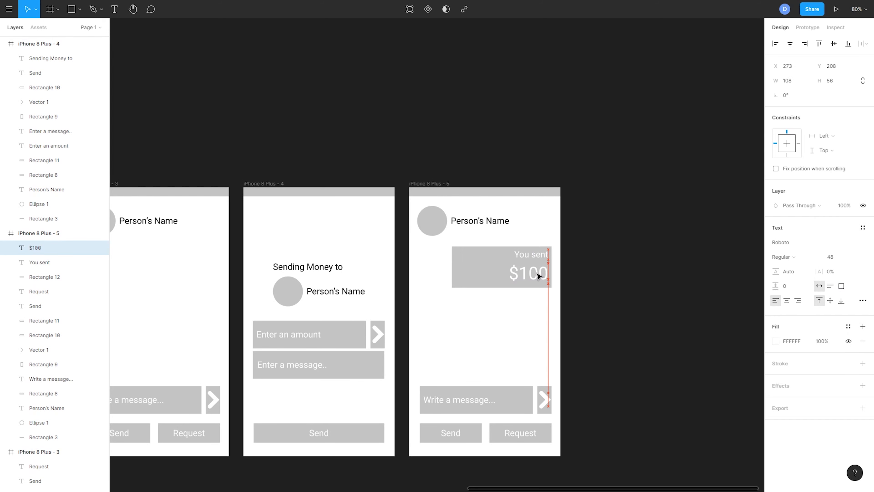
left_click(626, 292)
Step: Review the five screens side by side, from the wallet balance home screen to the sent-payment chat
scroll(551, 272, "down", 3)
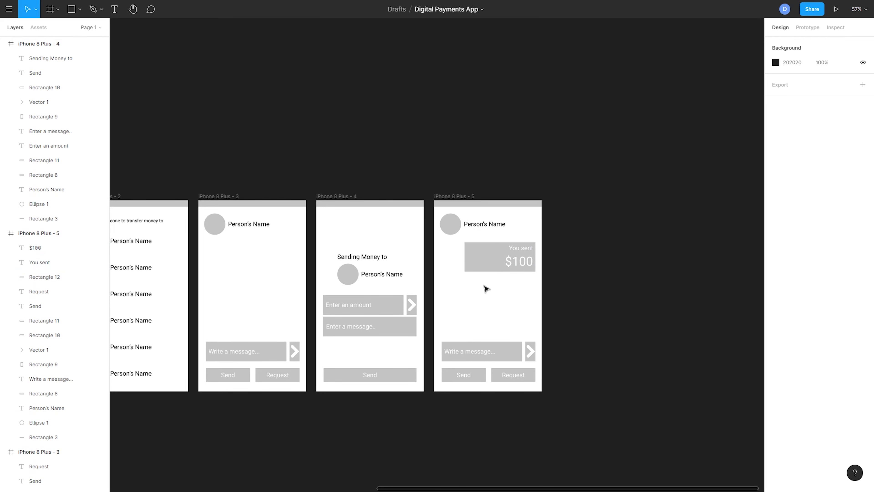
left_click_drag(497, 289, 605, 302)
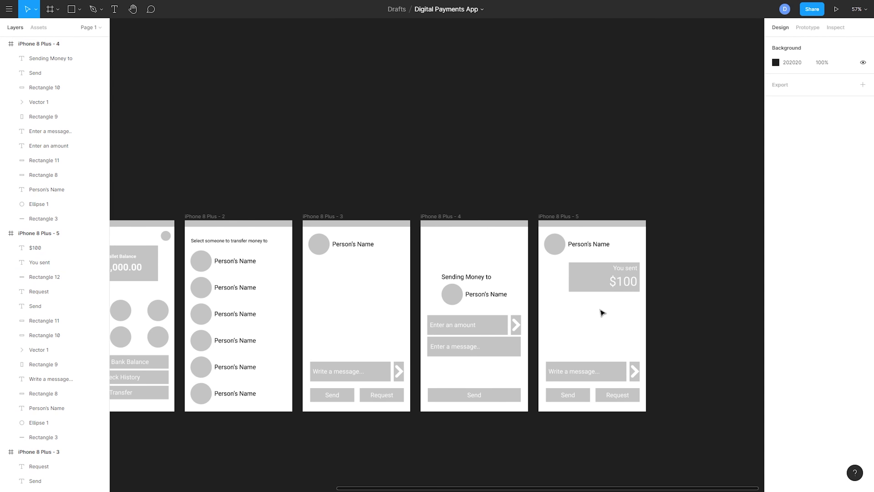
left_click_drag(539, 321, 541, 326)
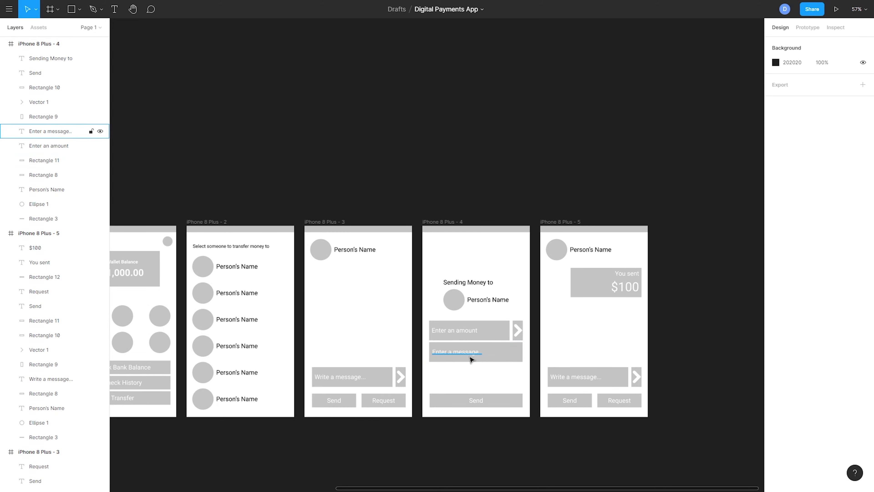
left_click_drag(477, 364, 572, 358)
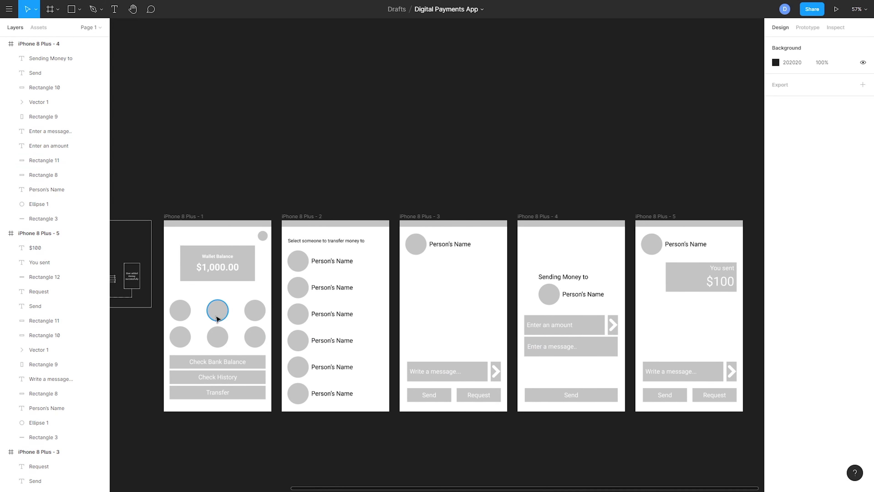
left_click(220, 272)
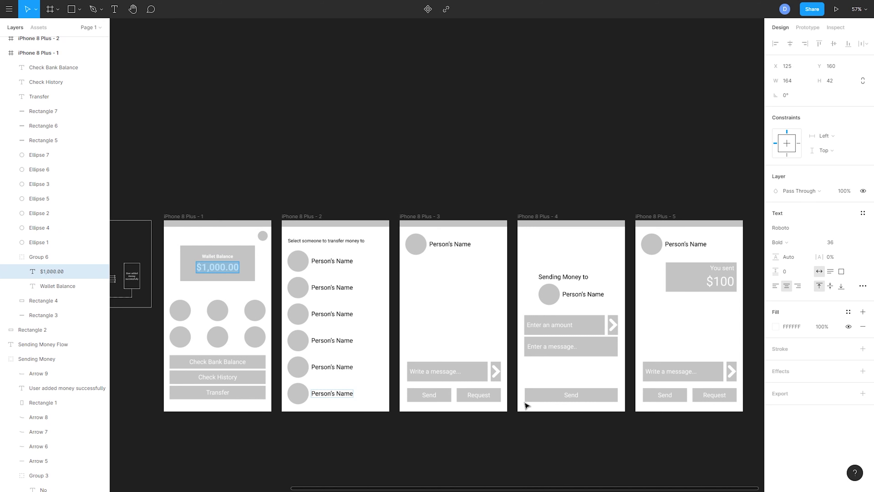
scroll(429, 396, "right", 5)
left_click(439, 329)
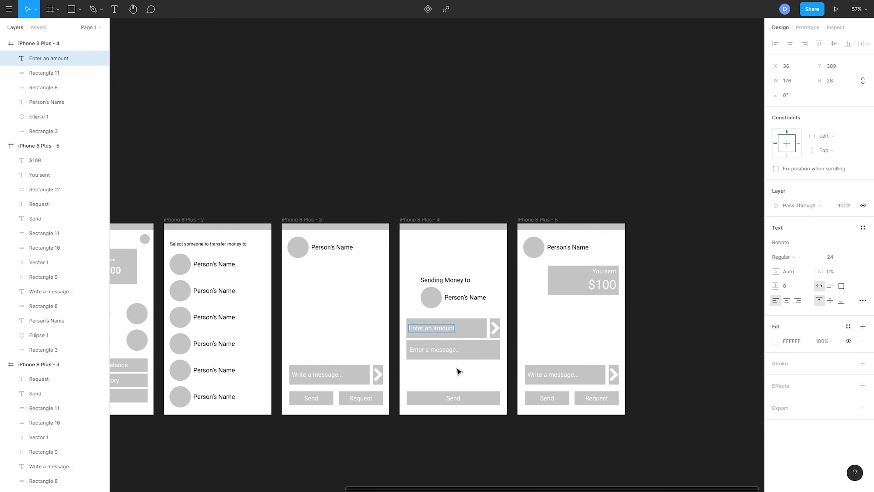
scroll(459, 371, "left", 5)
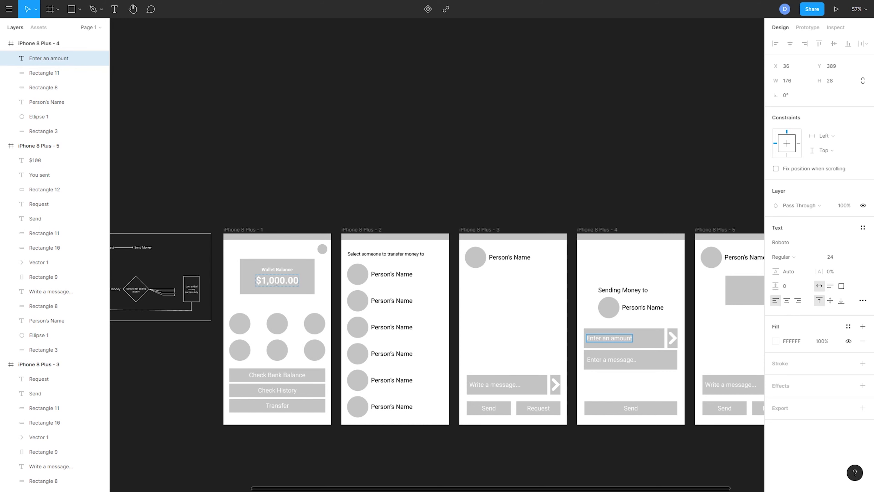
left_click_drag(640, 345, 502, 336)
key("Escape")
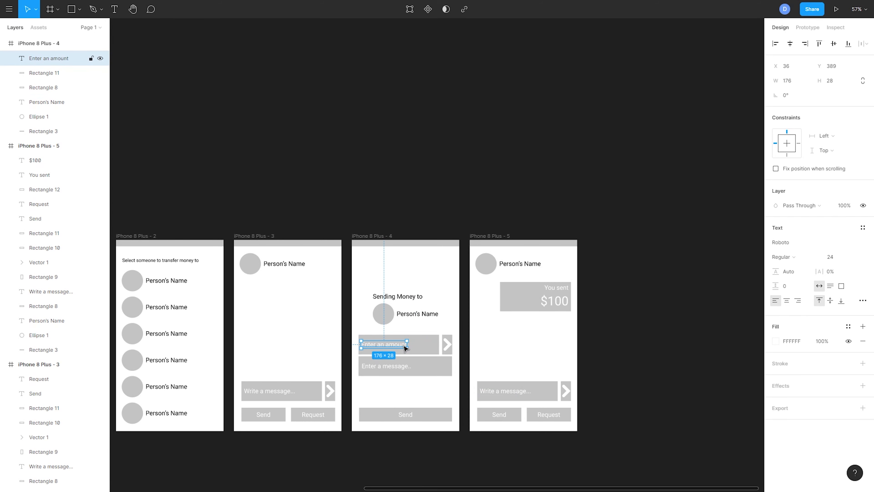
left_click_drag(326, 321, 535, 333)
left_click_drag(616, 362, 387, 362)
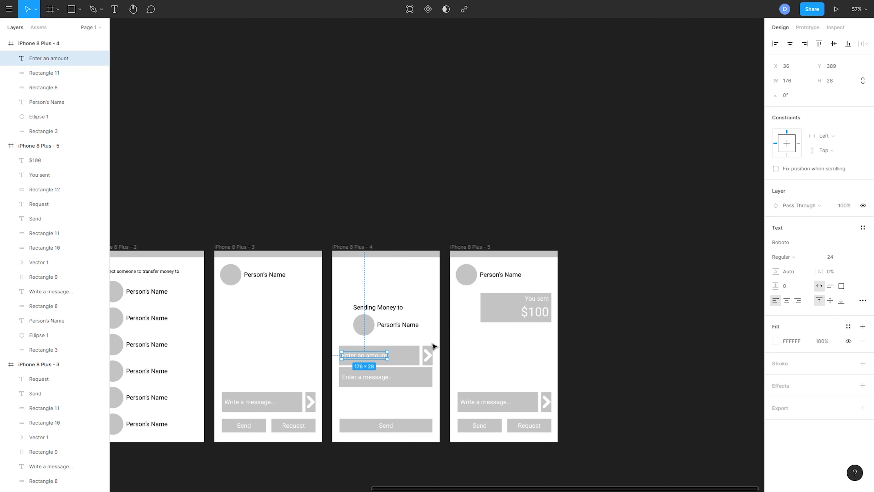
Step: Duplicate the fourth frame above the fifth, clear it except for the top bar, and paste in the third frame's "Person's Name" text
left_click_drag(591, 104, 478, 248)
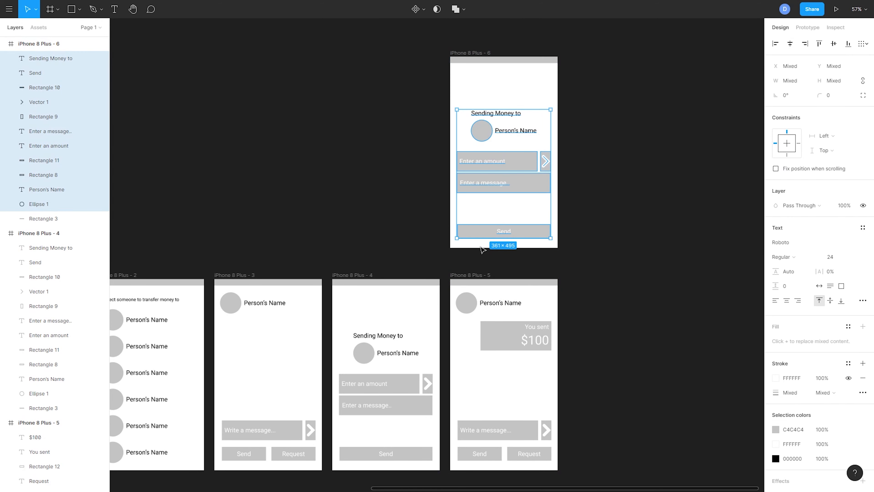
key("Delete")
left_click(283, 297)
key("ctrl+c")
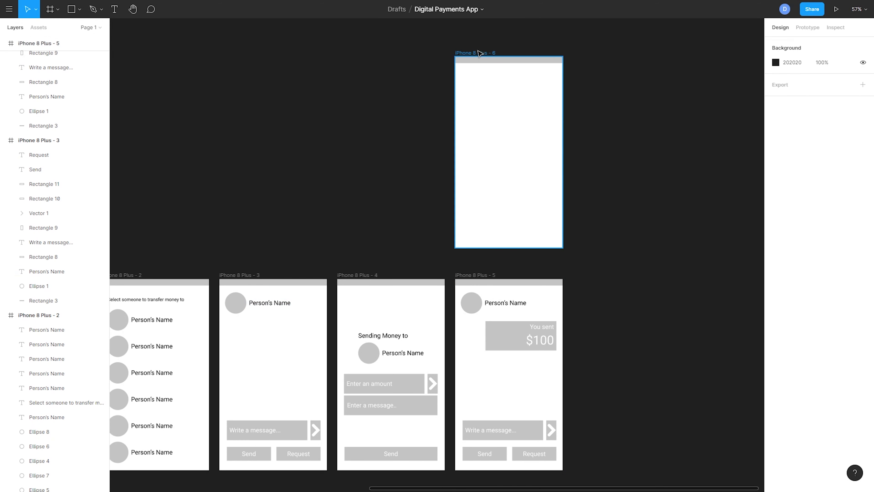
left_click(521, 123)
key("ctrl+v")
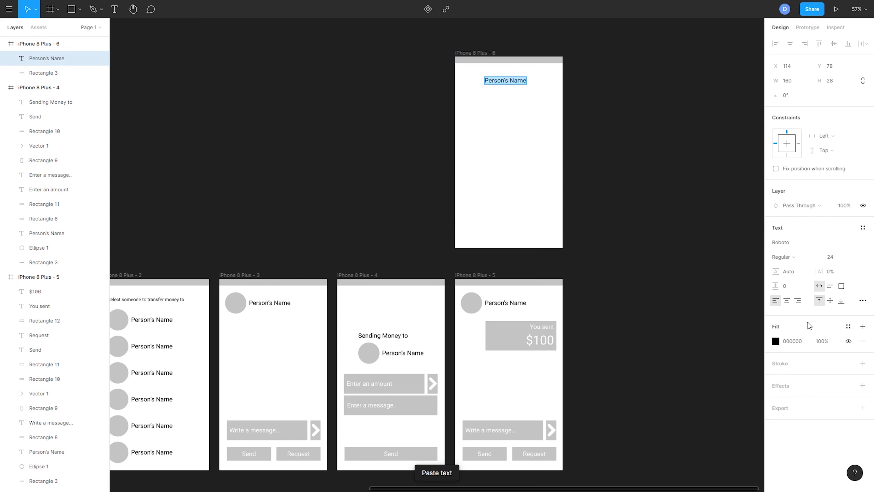
Step: Center the pasted text horizontally in the sixth frame and change it to "Not Enough Balance"
left_click(787, 301)
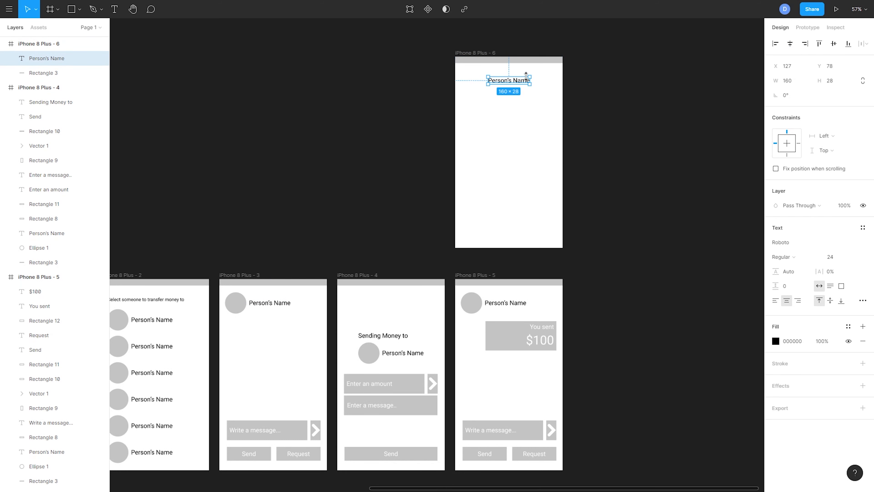
double_click(518, 82)
type("Not Enou")
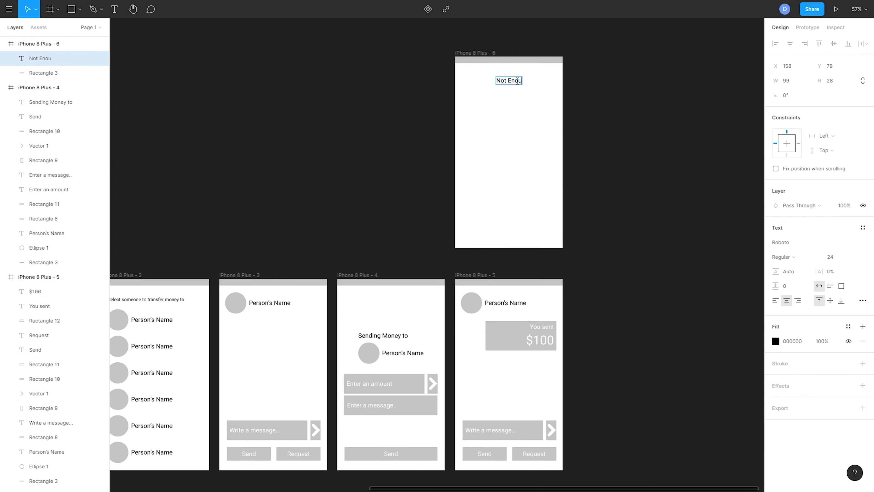
type("gh Balance")
key("Escape")
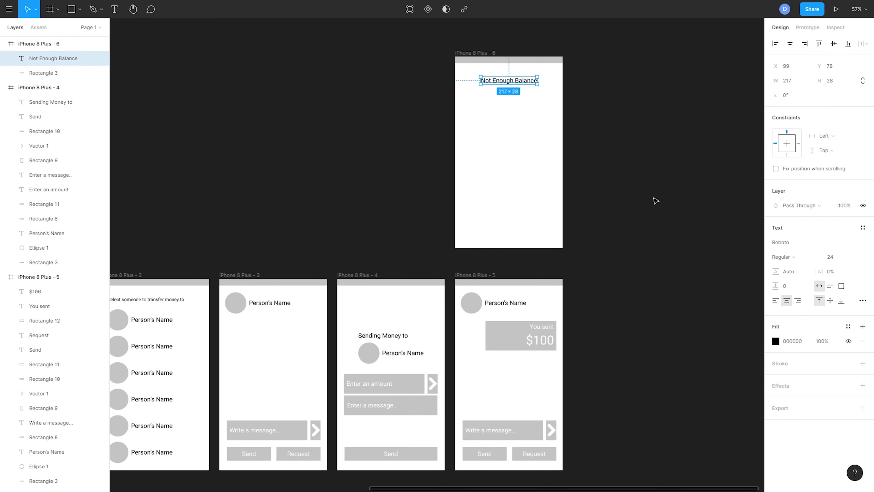
key("Escape")
Step: Duplicate the fourth frame's Send button with its label and place the copy in the lower part of the sixth frame
scroll(591, 150, "down", 3)
left_click(422, 402)
left_click(412, 406, "shift")
key("ctrl+d")
scroll(494, 172, "up", 2)
scroll(495, 138, "right", 1)
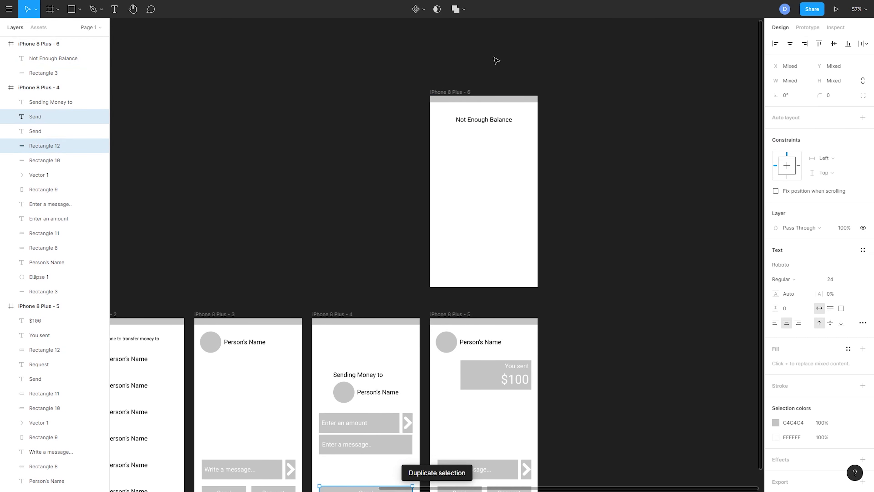
scroll(413, 331, "down", 1)
left_click_drag(368, 437, 499, 203)
Step: Change the label of the sixth frame's button to "Add Money"
left_click(483, 201)
double_click(483, 201)
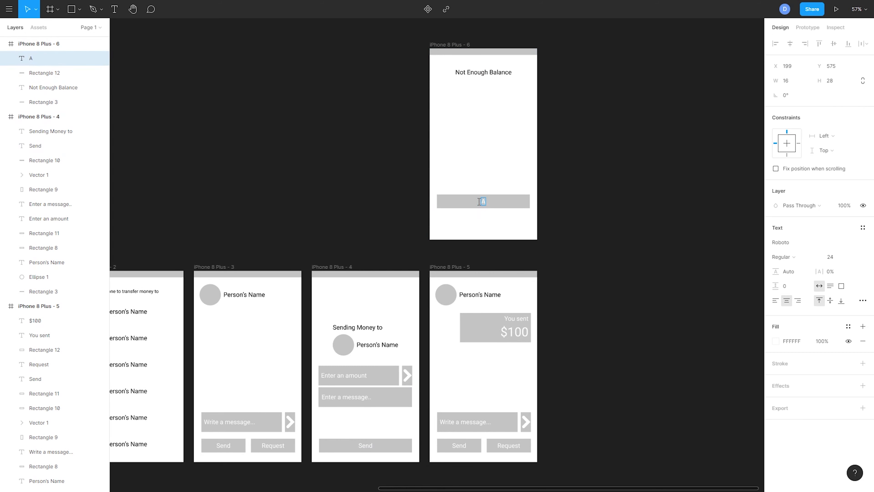
type("Add Money")
left_click(532, 257)
Step: Check the sending money flow chart for the steps that follow the prompt to add money
left_click_drag(527, 275, 675, 291)
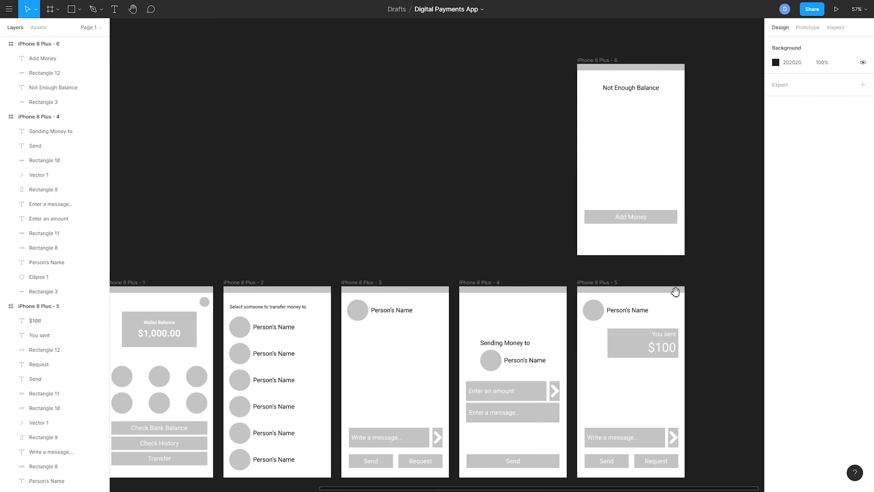
left_click_drag(287, 292, 576, 301)
left_click_drag(411, 301, 705, 318)
scroll(568, 374, "up", 6)
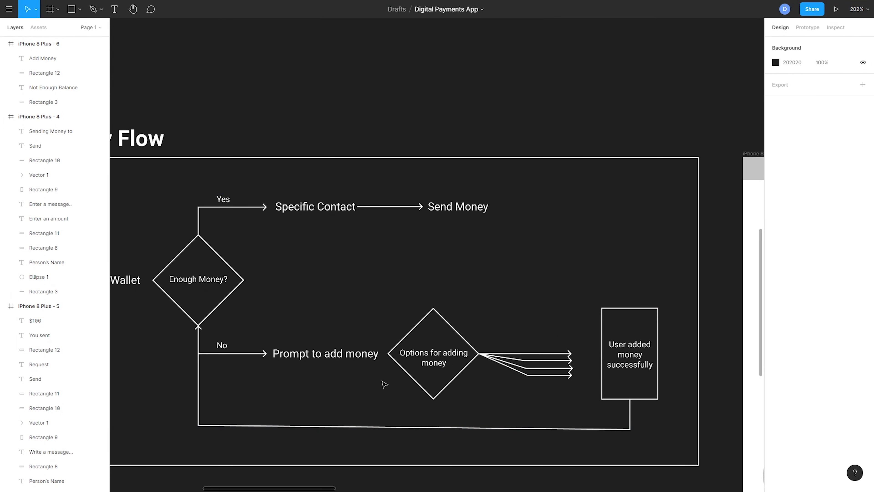
left_click(317, 361)
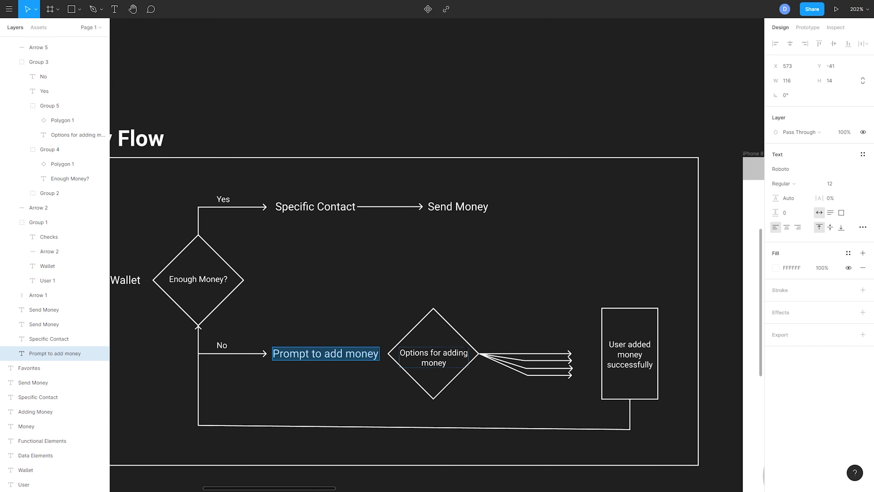
double_click(431, 352)
left_click_drag(430, 354, 432, 361)
left_click(433, 362)
scroll(531, 244, "down", 5)
left_click_drag(542, 262, 248, 238)
left_click_drag(665, 200, 308, 241)
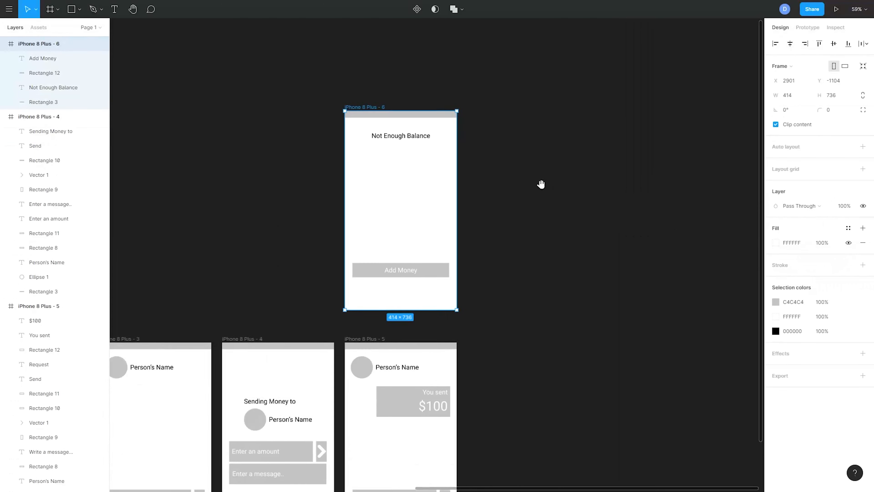
Step: Duplicate the sixth frame to its right and change the copy's heading to "Add $$"
scroll(540, 185, "right", 3)
key("ctrl+d")
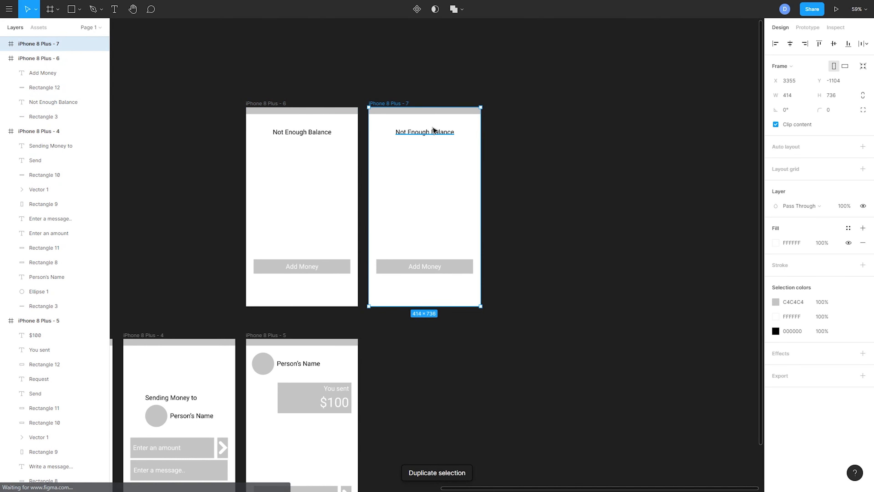
left_click(432, 134)
type("Add")
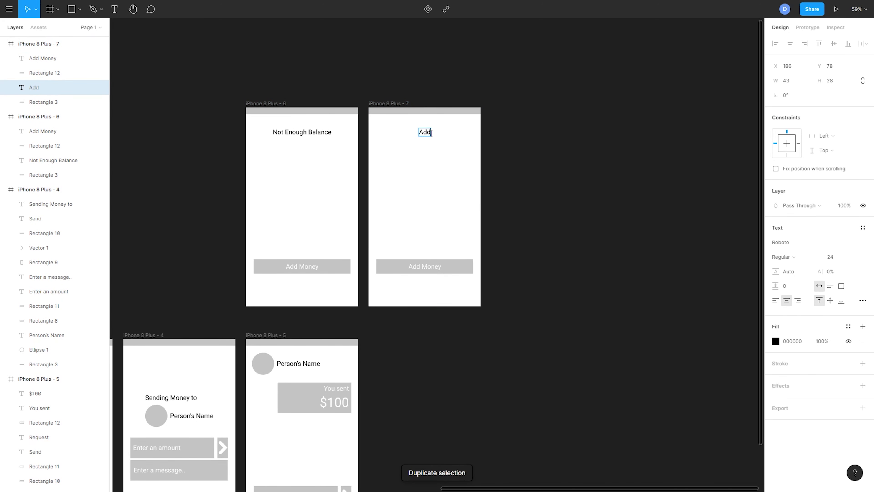
type(" $$")
key("Escape")
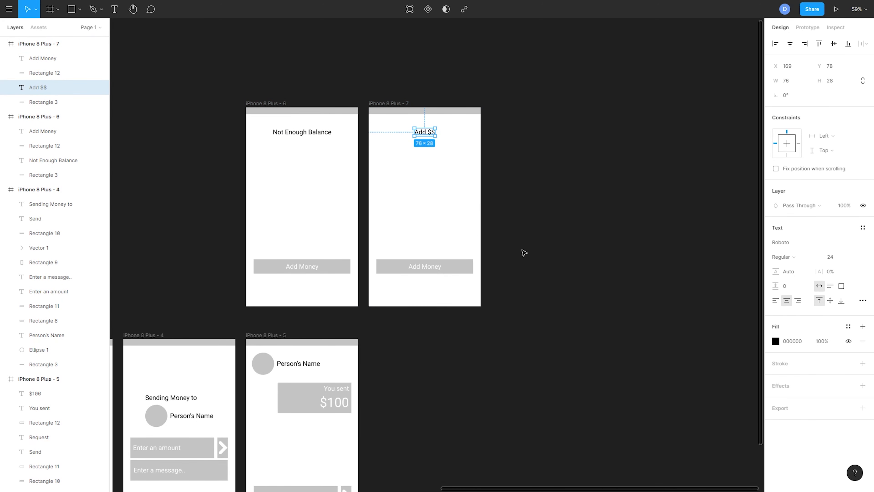
Step: Group the seventh frame's Add Money rectangle with its label and move the group up below the heading
left_click_drag(524, 262, 407, 304)
left_click(582, 267)
left_click(460, 268)
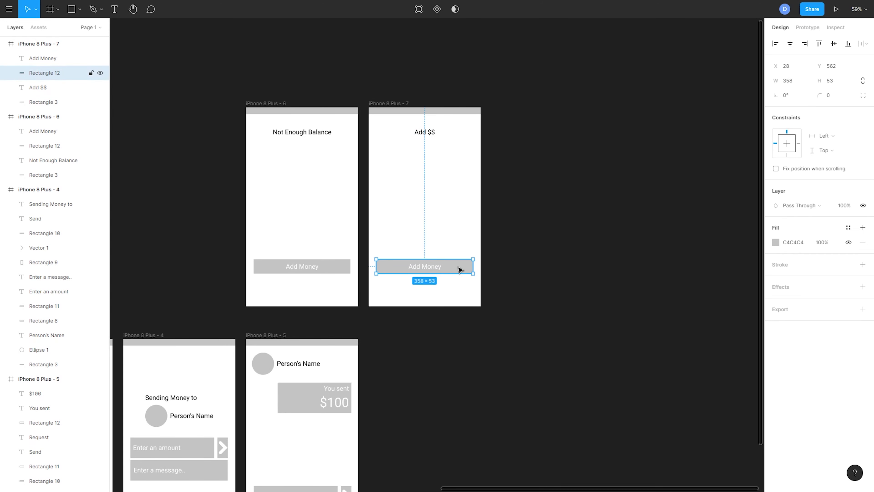
left_click_drag(498, 253, 408, 294)
key("ctrl+g")
left_click_drag(452, 272, 454, 189)
Step: Duplicate the grouped button downward to form a column of six evenly spaced buttons
key("ctrl+d")
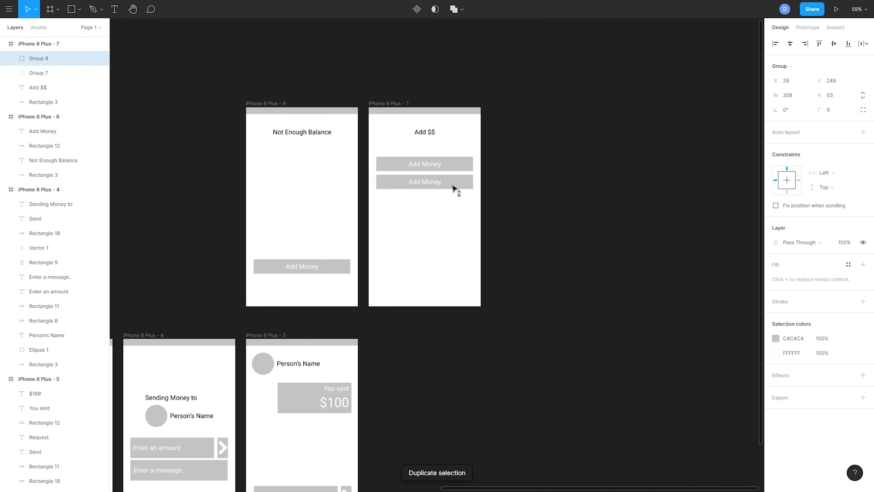
key("ctrl+d")
key("ctrl+d")
key("ctrl+d")
key("ctrl+d")
left_click(523, 209)
Step: Relabel the first two buttons under the "Add $$" heading as "Debit Card" and "Credit Card"
scroll(519, 210, "up", 5)
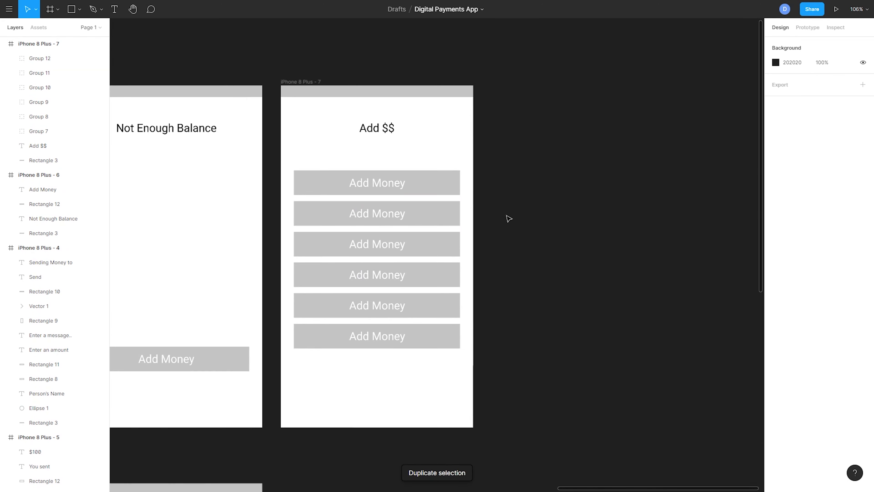
double_click(386, 181)
type("Debit")
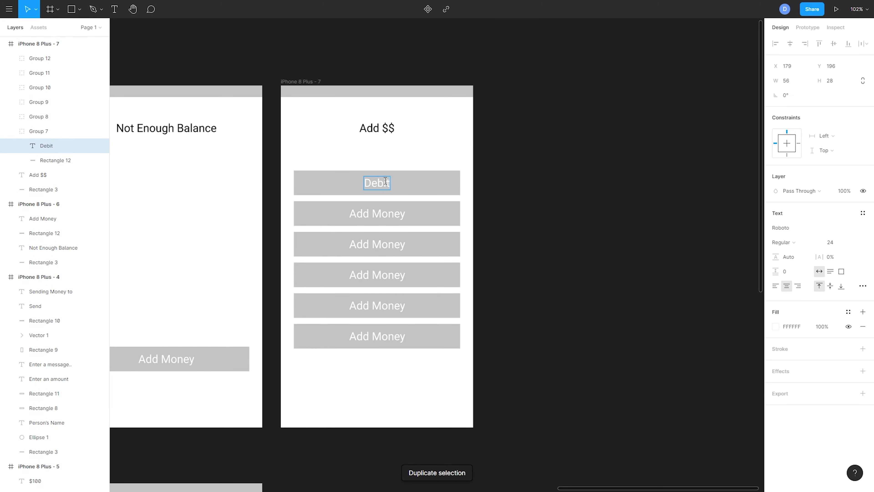
type(" Card")
double_click(378, 214)
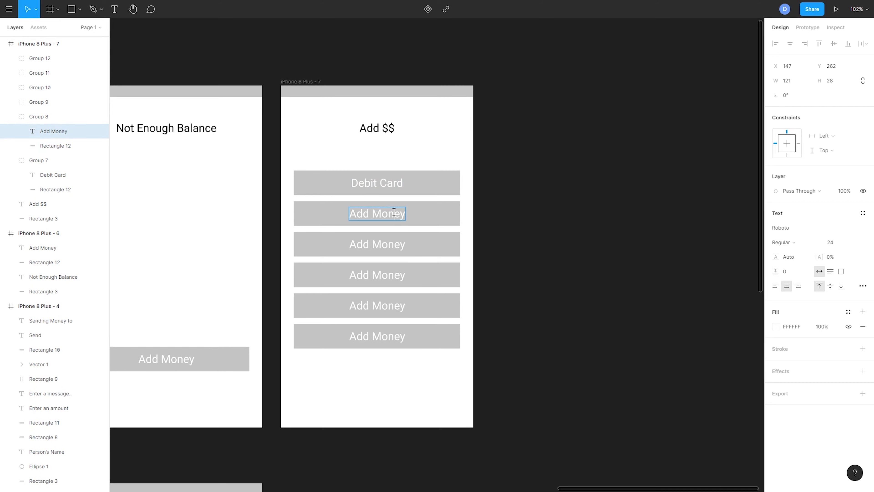
type("Credit Card")
Step: Relabel the third button as "Net Banking" and the fourth as "Link Bank Account"
double_click(394, 242)
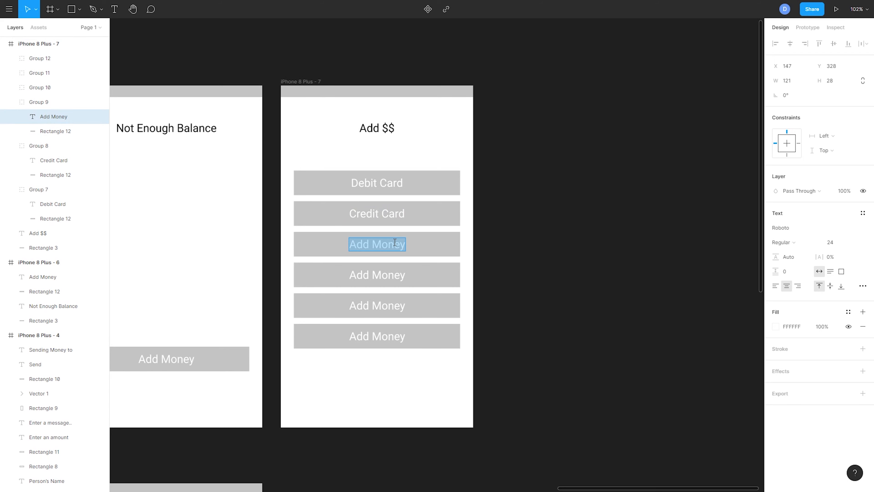
type("Net Banking")
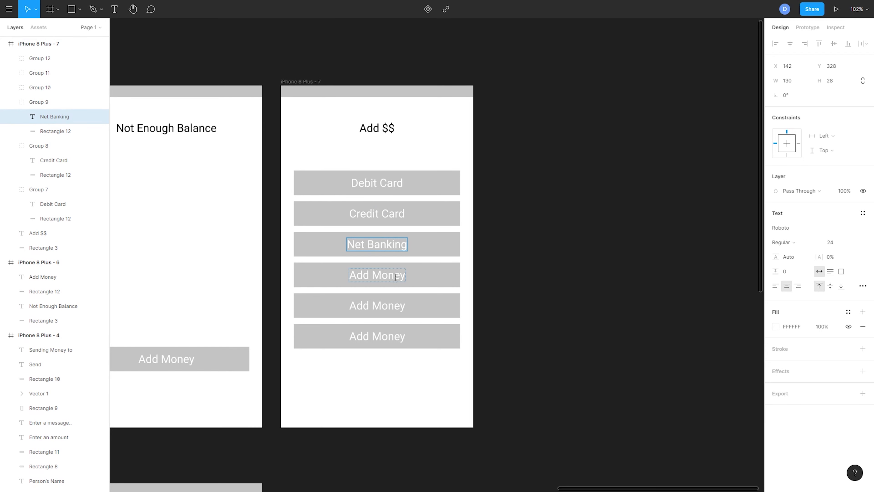
double_click(395, 279)
type("L")
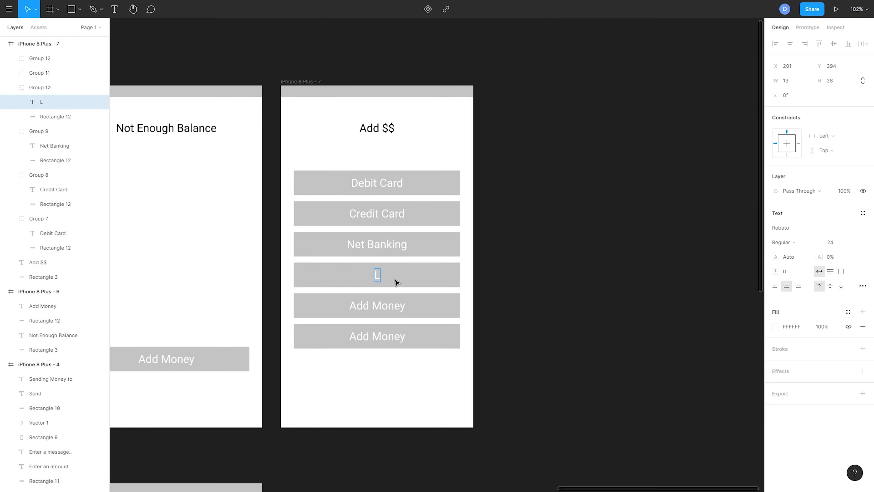
type("ink Bank Account")
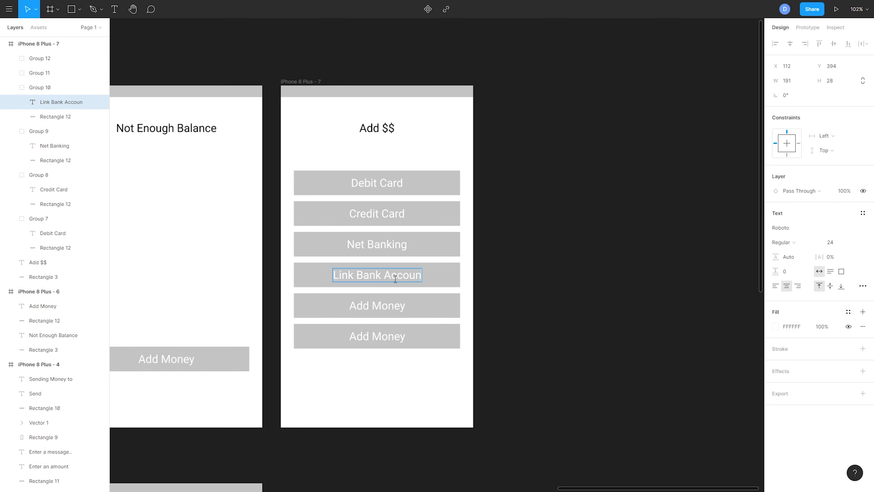
Step: Relabel the fifth button as "Others" and delete the sixth button
double_click(385, 302)
type("Others")
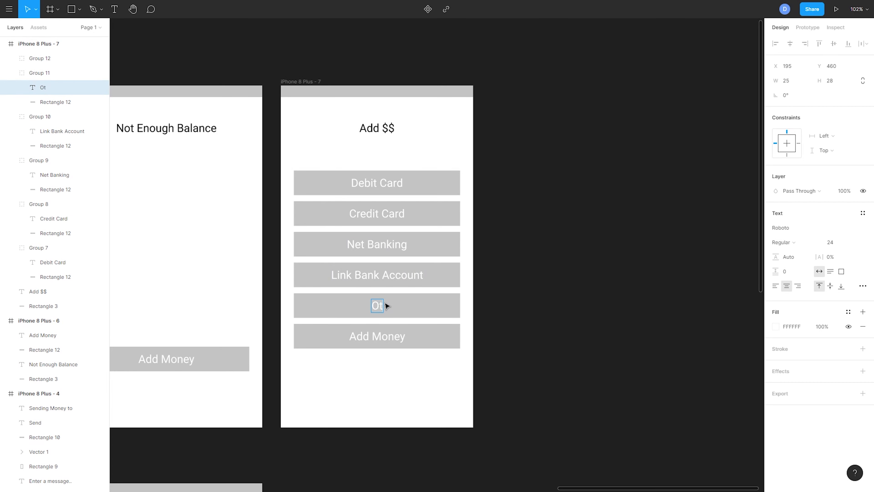
key("Escape")
left_click_drag(545, 370, 447, 334)
key("Delete")
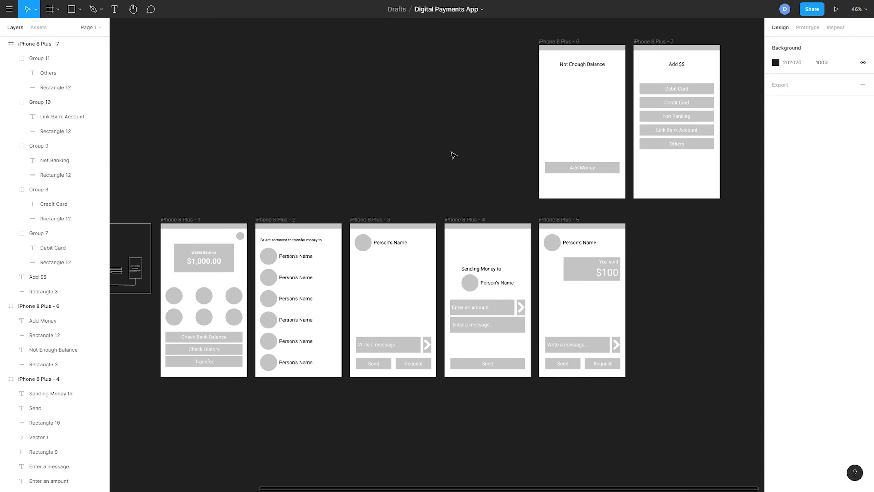
Step: Choose the Arrow tool and collapse all seven iPhone 8 Plus frames in the layer list
scroll(361, 207, "up", 5)
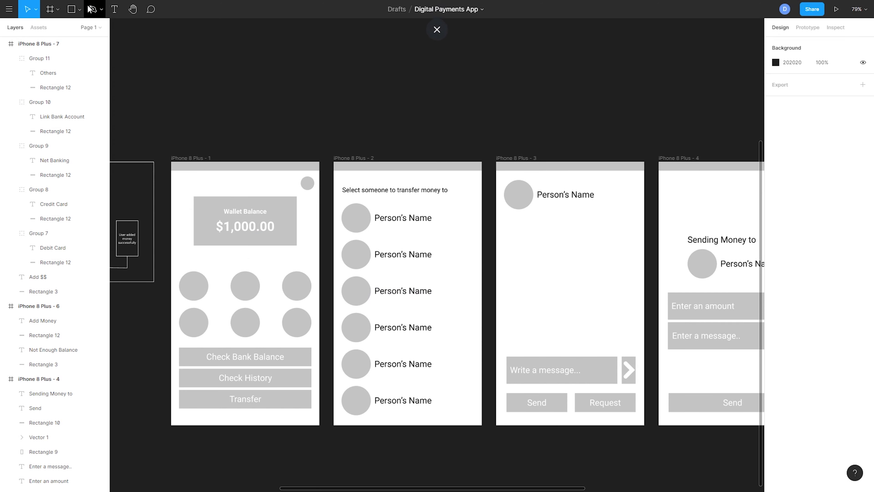
left_click(79, 9)
left_click(79, 52)
left_click(3, 44)
left_click(3, 58)
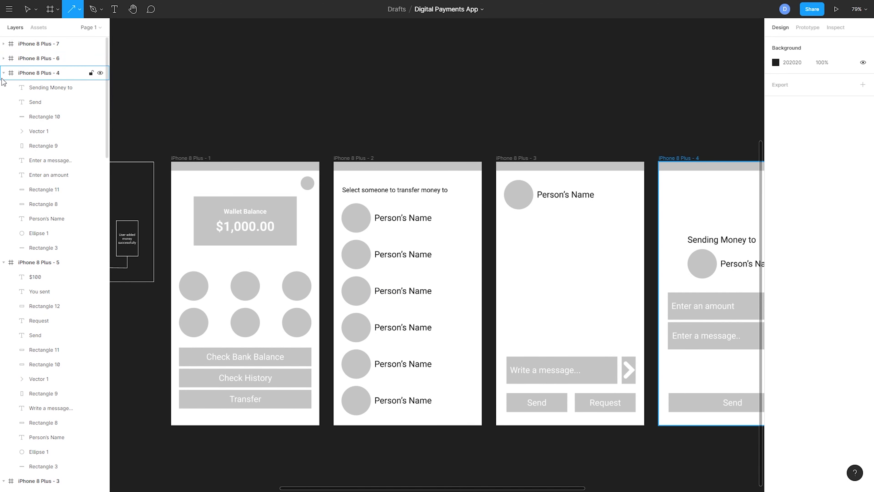
left_click(3, 73)
left_click(3, 87)
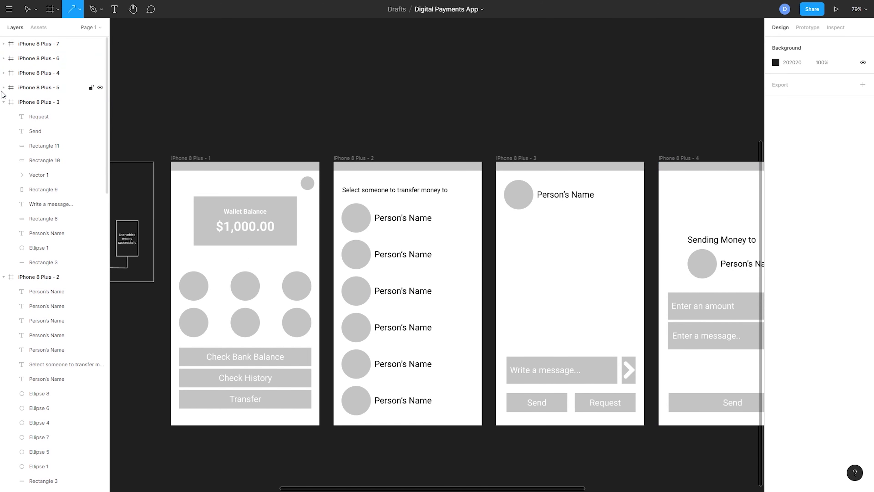
left_click(4, 102)
left_click(3, 117)
left_click(3, 131)
left_click(4, 175)
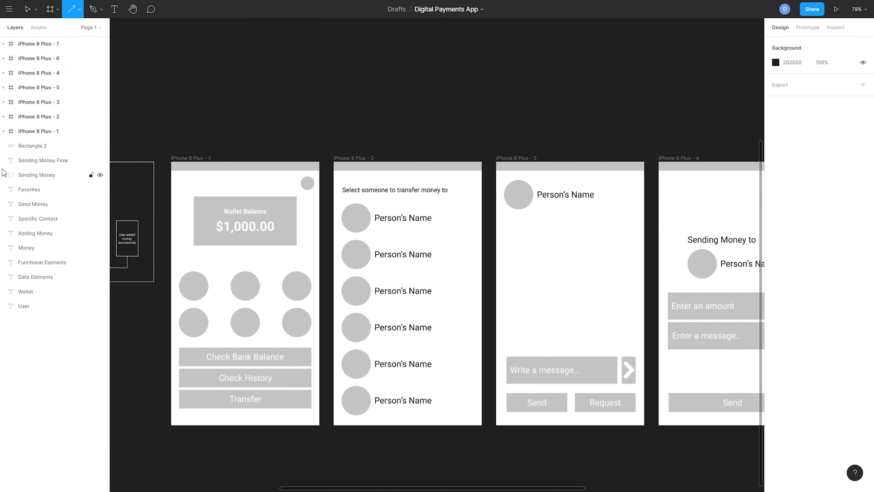
Step: Lock all seven iPhone 8 Plus frames so arrows can be drawn over them
left_click(91, 131)
left_click(91, 116)
left_click(90, 102)
left_click(90, 88)
left_click(91, 74)
left_click(91, 58)
left_click(91, 44)
Step: Draw an arrow from the wallet screen's Transfer button to the contact list screen, with stroke colour FF0000 and thickness 4
mouse_move(314, 396)
left_mouse_down()
mouse_move(341, 225)
mouse_move(334, 272)
left_mouse_up()
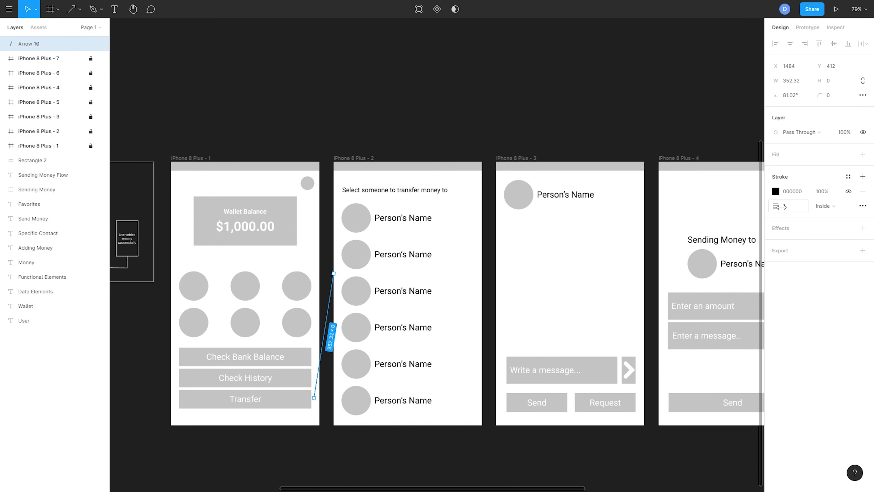
left_click(776, 191)
left_click_drag(756, 233, 836, 122)
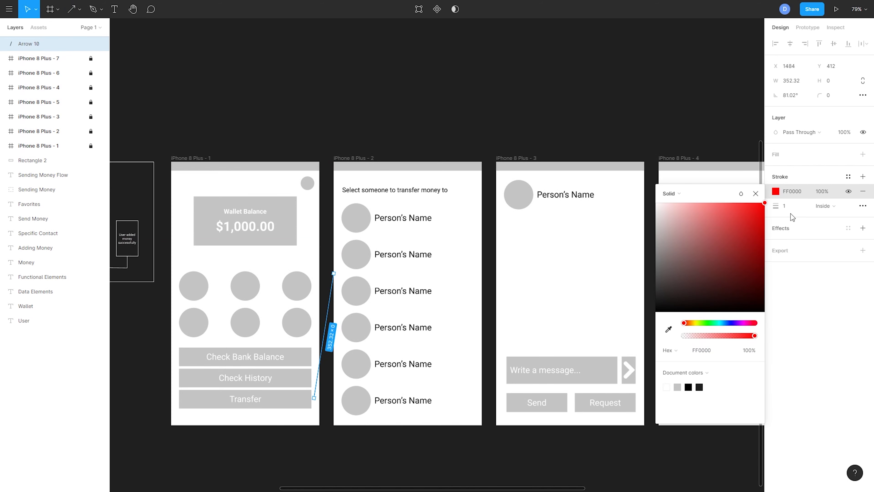
type("4")
key("Return")
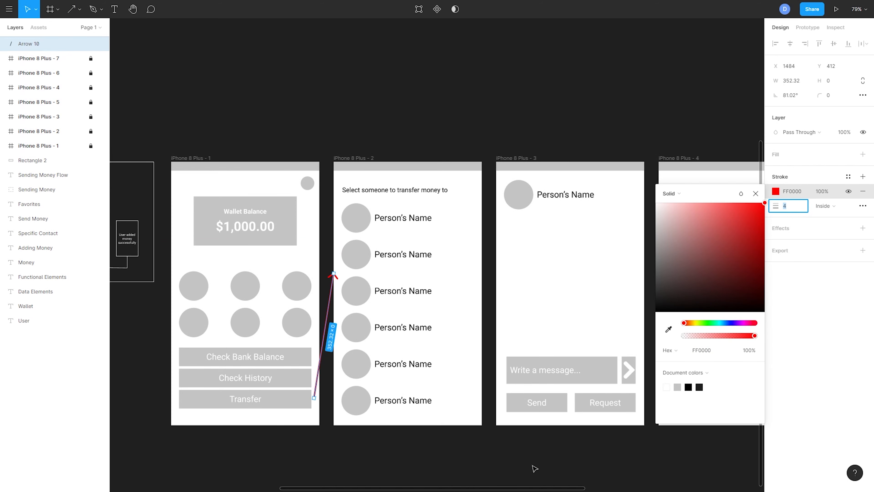
left_click(358, 369)
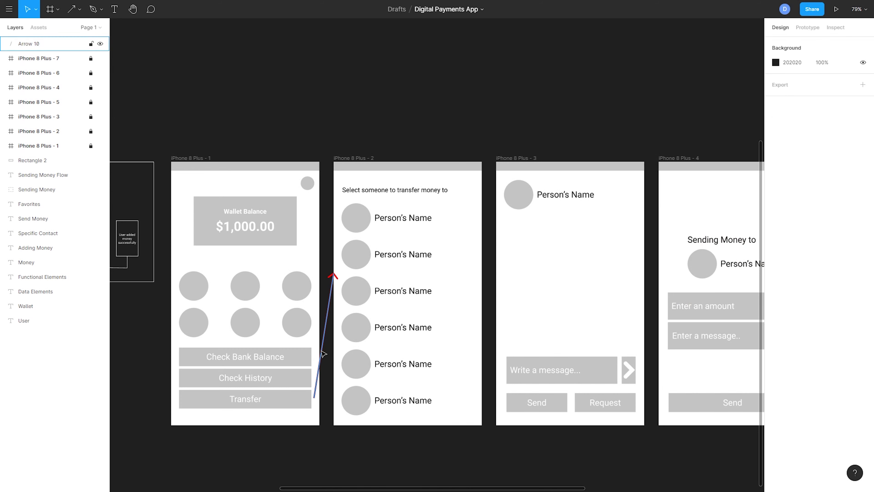
Step: Bend the Transfer arrow into a right-angled connector running up the gap between the first two screens
double_click(319, 362)
left_click_drag(314, 397, 302, 399)
left_click_drag(318, 336, 326, 399)
left_click_drag(331, 337, 324, 274)
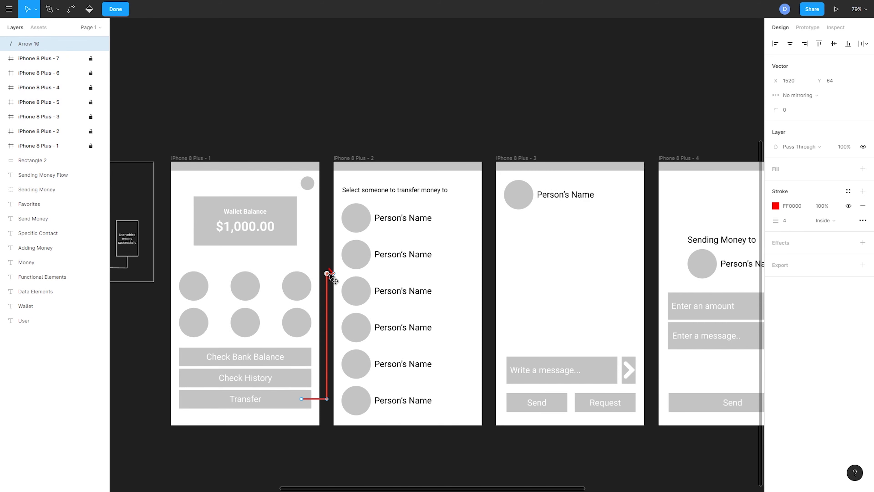
key("Escape")
key("Escape")
Step: Duplicate the red connector and reshape it to link the first contact's name to the chat screen's message row
left_click_drag(407, 161, 344, 164)
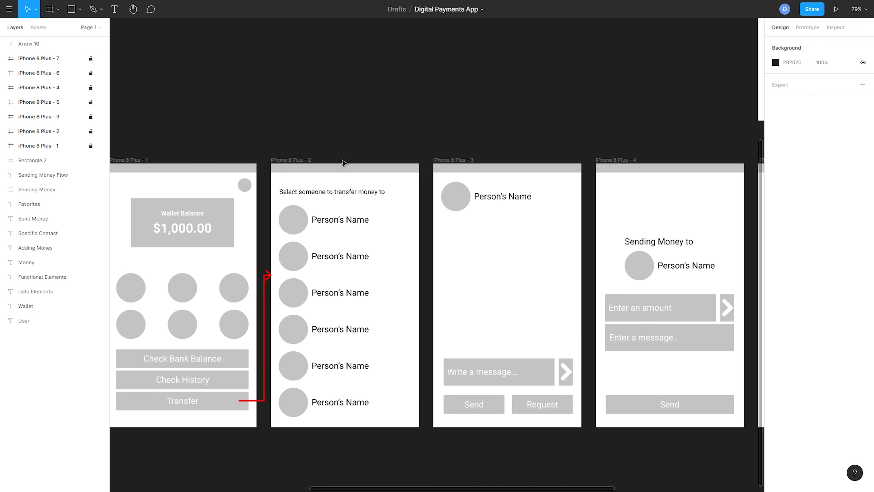
left_click_drag(437, 213, 406, 217)
left_click(233, 315)
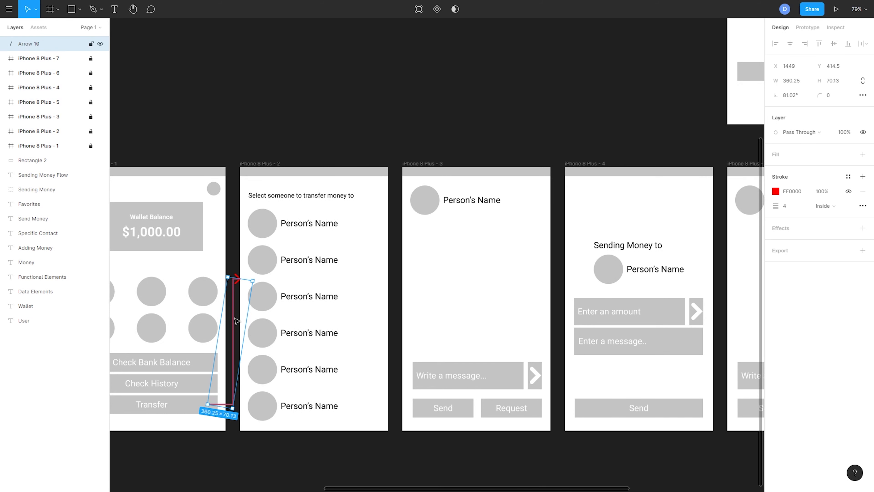
key("ctrl+d")
left_click_drag(235, 319, 382, 137)
left_click_drag(384, 98, 387, 385)
double_click(348, 339)
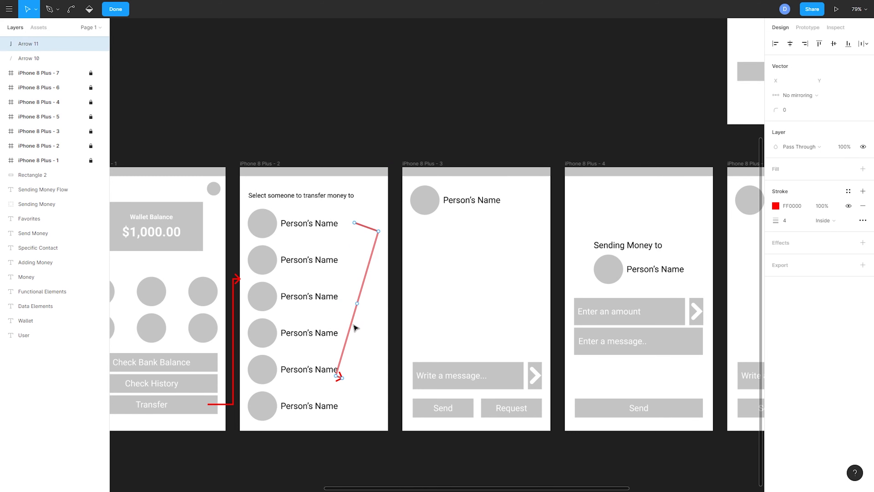
left_click_drag(381, 230, 396, 227)
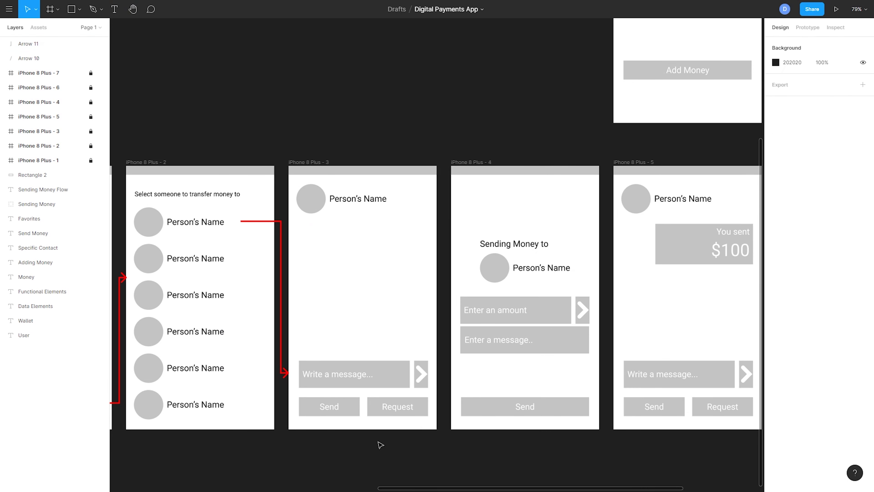
left_click_drag(380, 444, 310, 440)
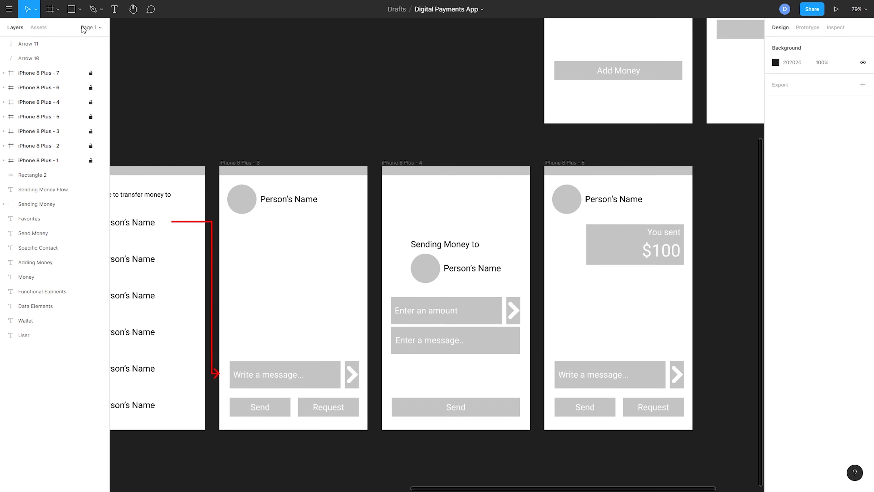
Step: Duplicate the connector again to link the chat screen's Send button to the "Sending Money to" screen
left_click(44, 49)
key("ctrl+d")
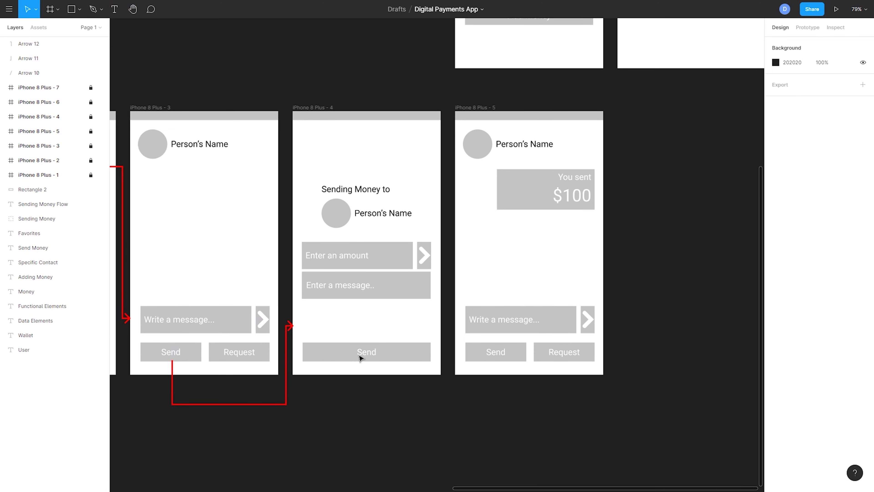
left_click_drag(360, 317, 313, 351)
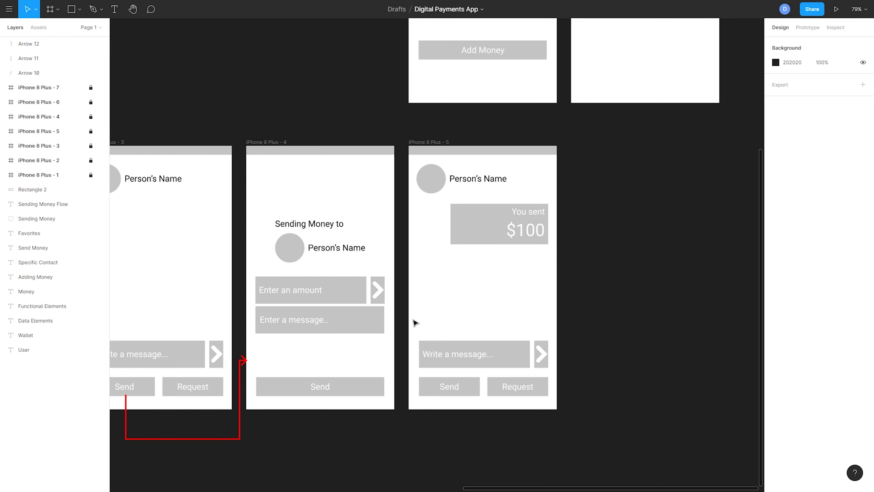
Step: Unlock the frames and insert a confirmation screen before the final chat screen, showing an avatar, "Person's Name" and "You sent $100"
scroll(401, 325, "right", 3)
scroll(402, 325, "up", 1)
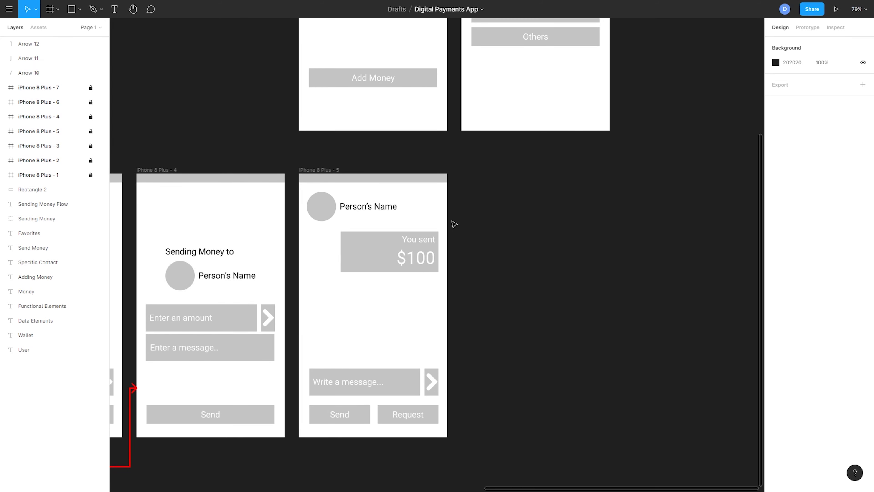
left_click_drag(470, 239, 406, 263)
left_click(91, 87)
left_click(91, 116)
left_click(91, 131)
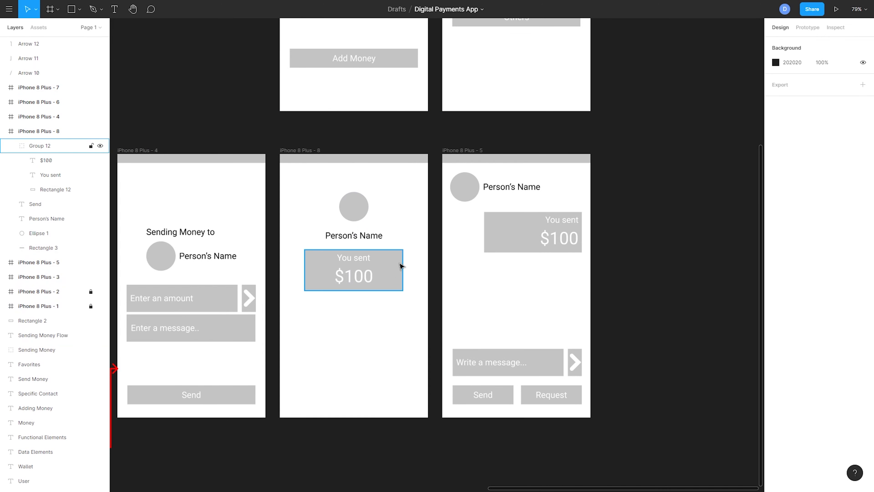
Step: Group the avatar, name and sent-amount box on the confirmation screen and centre the group vertically
left_click_drag(401, 324, 321, 198)
key("ctrl+g")
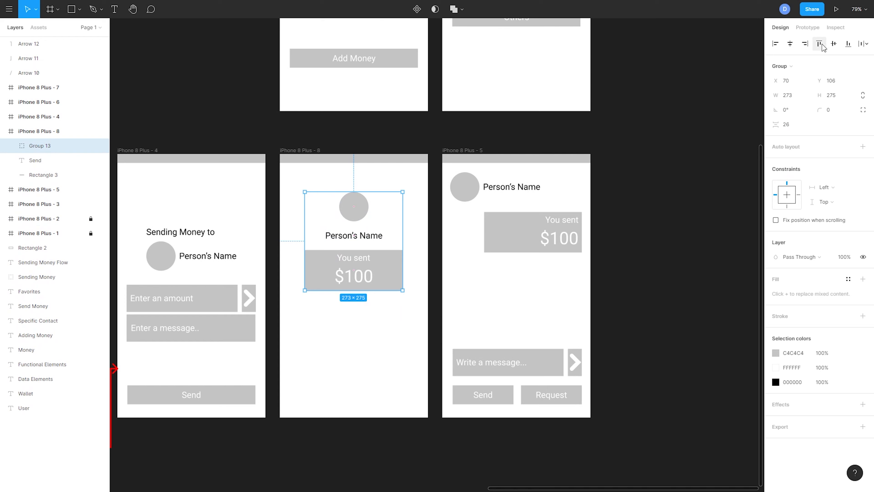
left_click(833, 44)
left_click(641, 271)
Step: Duplicate the Send connector to link the "Sending Money to" screen's Send button to the confirmation screen
left_click_drag(641, 271, 799, 222)
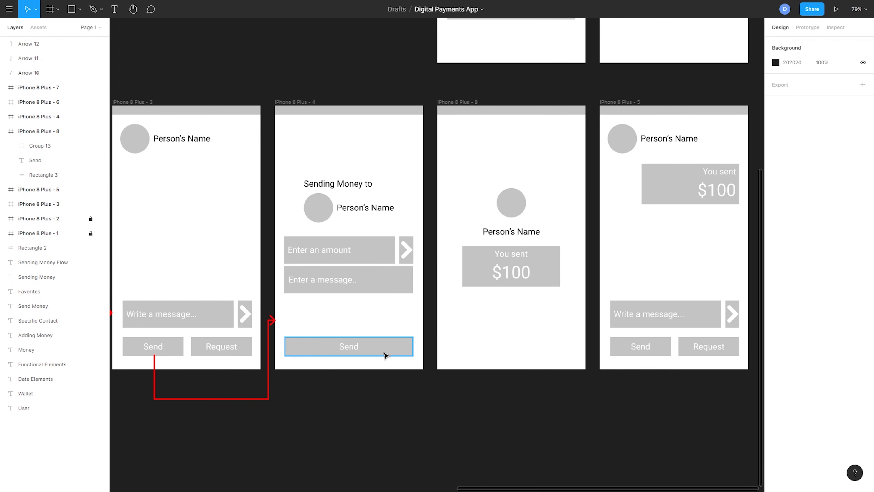
left_click(269, 358)
key("ctrl+d")
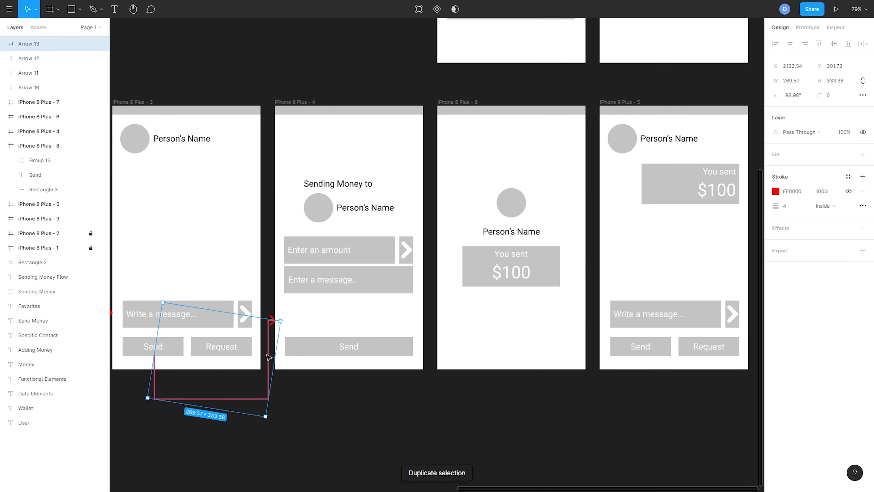
left_click_drag(268, 360, 433, 357)
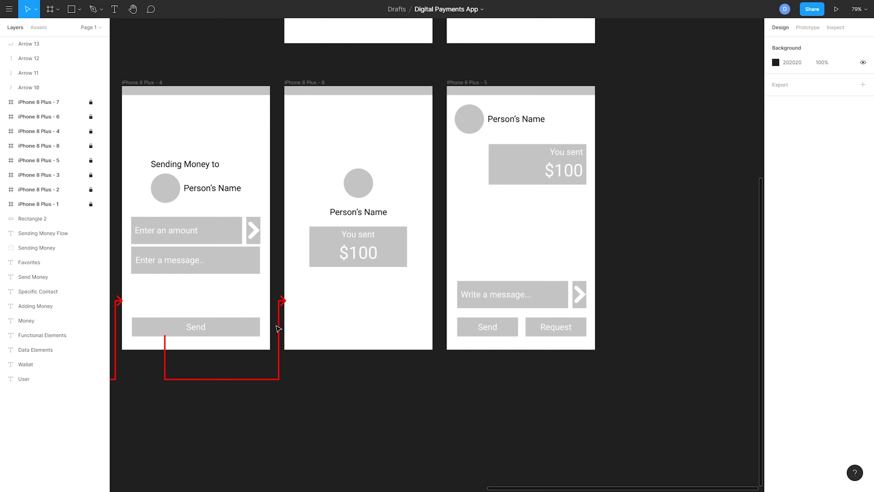
Step: Copy the connector to link the confirmation screen to the final chat screen, starting it at the confirmation screen's lower edge
left_click_drag(278, 328, 441, 324)
double_click(329, 353)
left_click_drag(329, 336, 330, 350)
key("Escape")
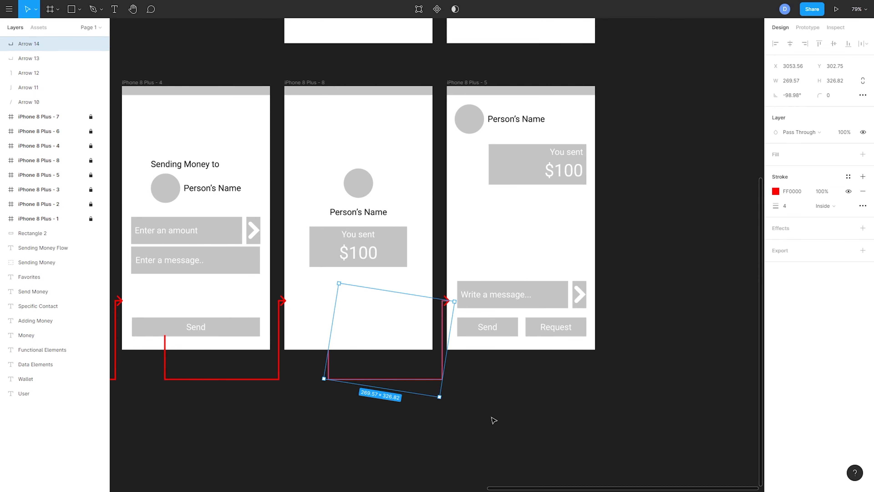
left_click(492, 418)
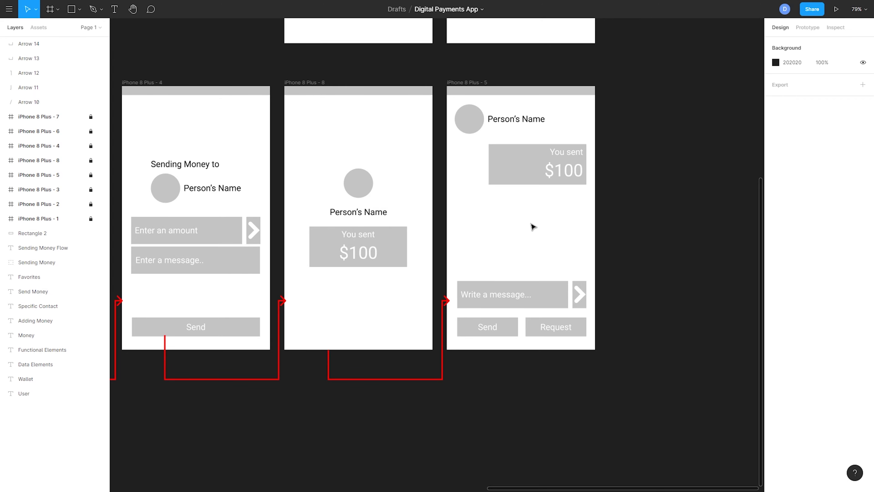
Step: Duplicate the chat screen's Send connector and reroute the copy up to the "Not Enough Balance" screen
scroll(517, 262, "up", 3)
scroll(517, 261, "left", 1)
scroll(505, 282, "down", 5)
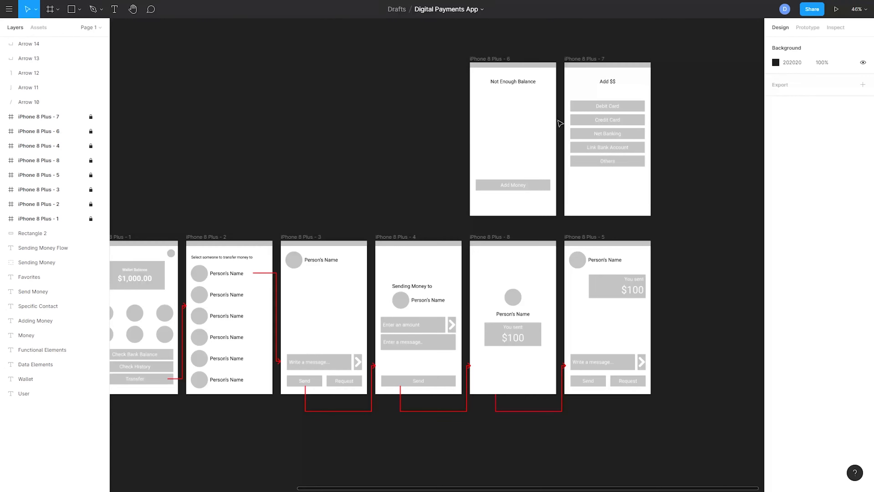
scroll(419, 282, "up", 1)
left_click(371, 363)
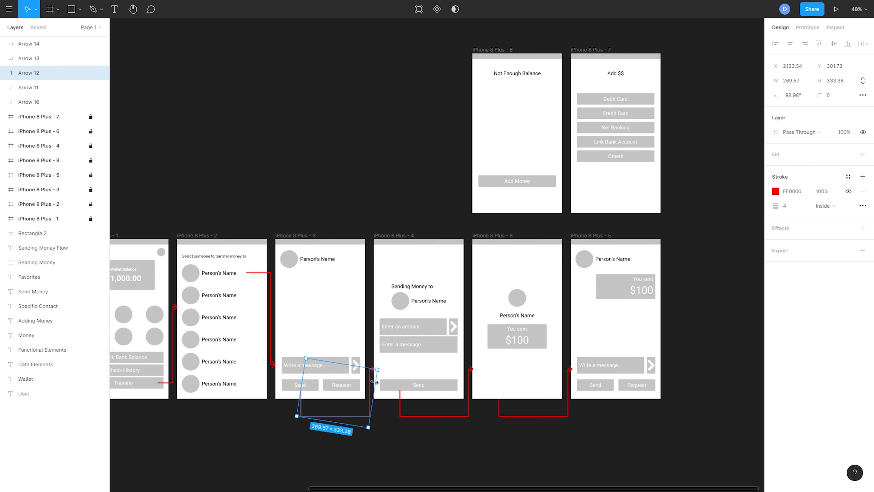
key("ctrl+d")
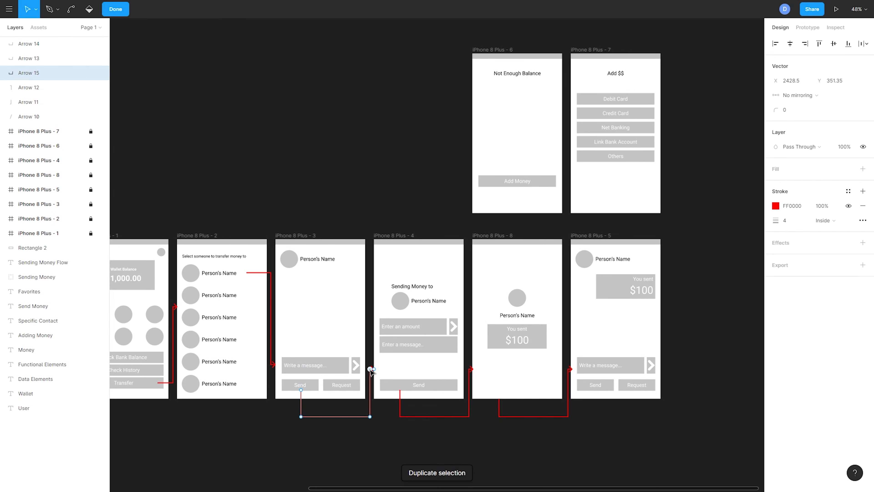
left_click_drag(370, 369, 367, 155)
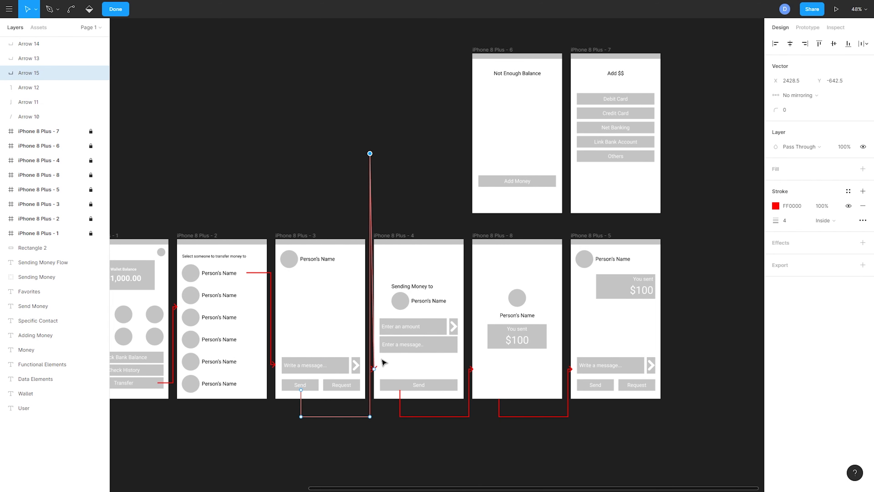
left_click_drag(375, 369, 469, 153)
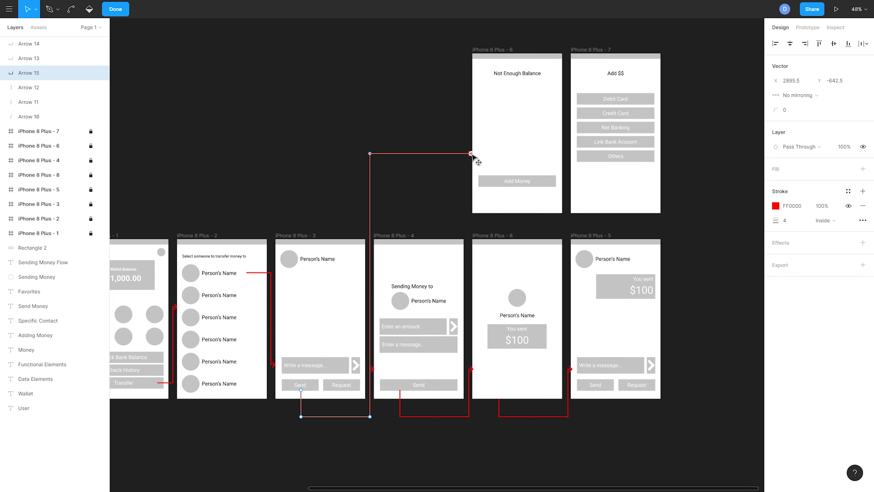
key("Escape")
left_click(699, 184)
Step: Duplicate a connector to link the Add Money button to the "Add $$" screen, starting it just below the button
scroll(696, 183, "up", 2)
left_click_drag(674, 162, 648, 171)
scroll(634, 175, "down", 3)
left_click(467, 357)
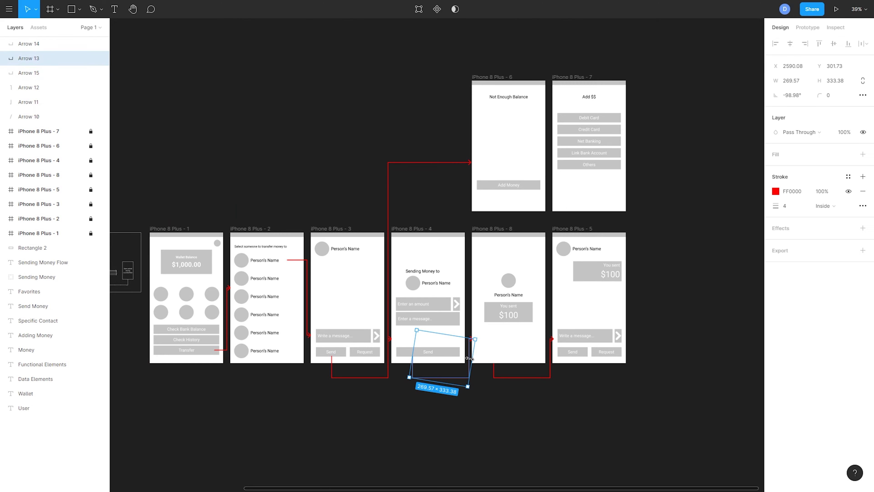
key("ctrl+d")
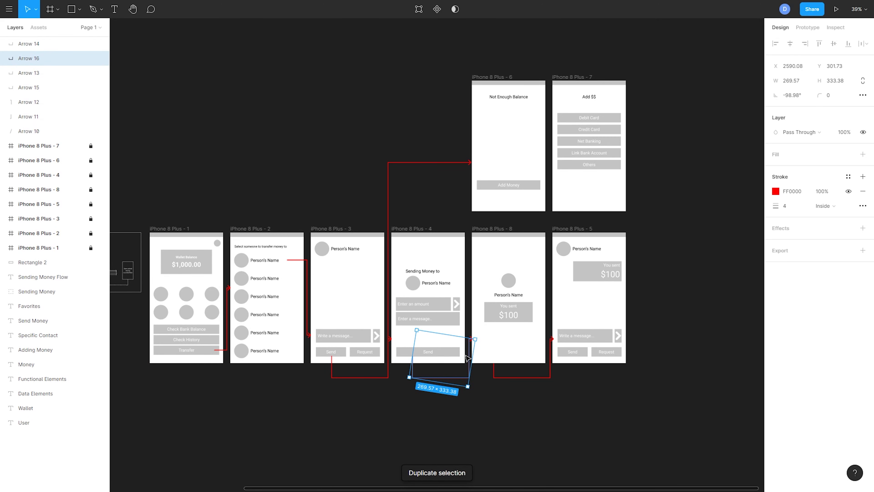
left_click_drag(468, 358, 546, 229)
scroll(545, 195, "up", 5)
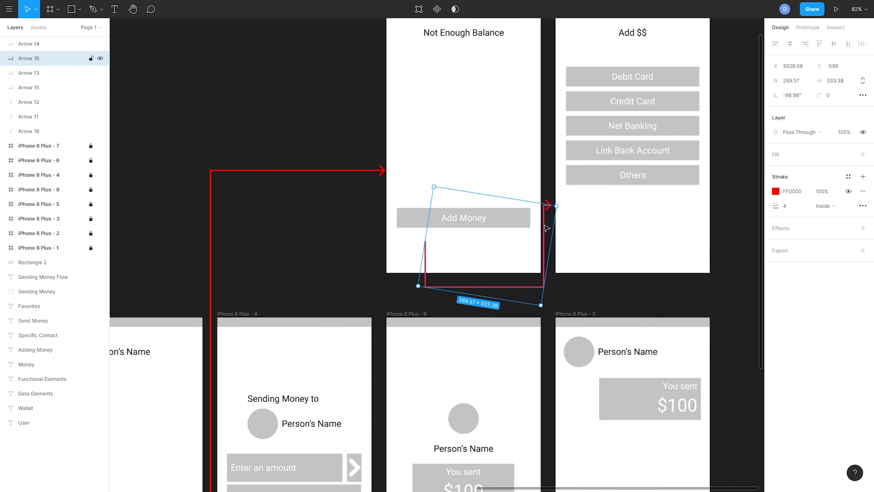
double_click(430, 248)
left_click_drag(430, 242, 430, 231)
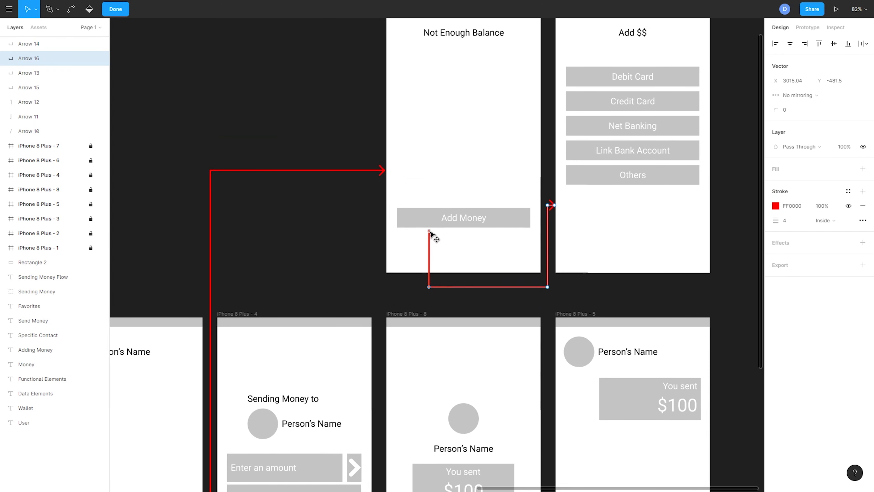
Step: Add a red connector from the lower edge of the "Add $$" screen back to the top of the "Sending Money to" screen
double_click(689, 208)
left_click_drag(689, 207, 430, 301)
mouse_move(470, 194)
left_mouse_down()
mouse_move(393, 308)
mouse_move(377, 346)
left_mouse_up()
scroll(421, 256, "down", 5)
mouse_move(447, 254)
left_mouse_down()
mouse_move(499, 252)
mouse_move(616, 198)
left_mouse_up()
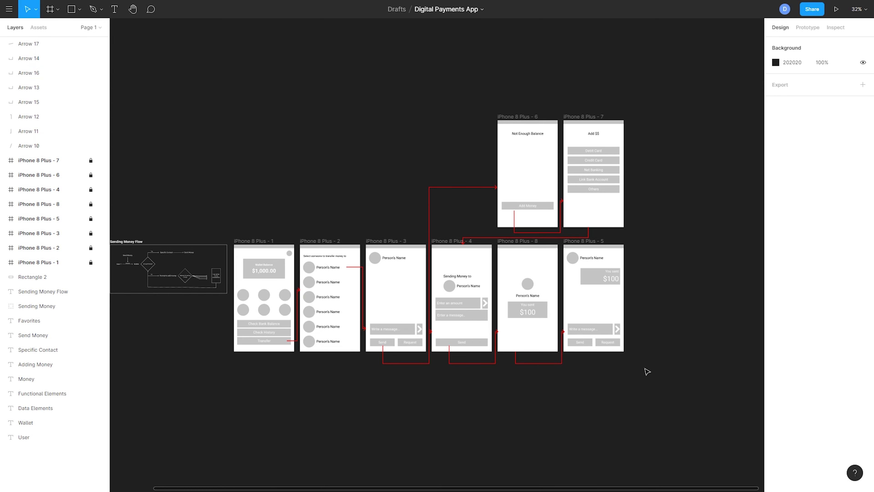
Step: Unlock all eight iPhone 8 Plus frames
left_click_drag(655, 83, 238, 402)
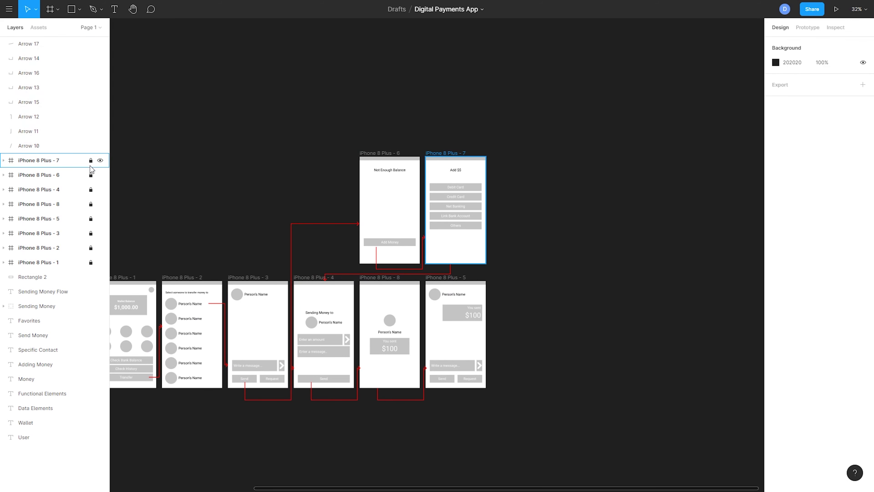
left_click(91, 160)
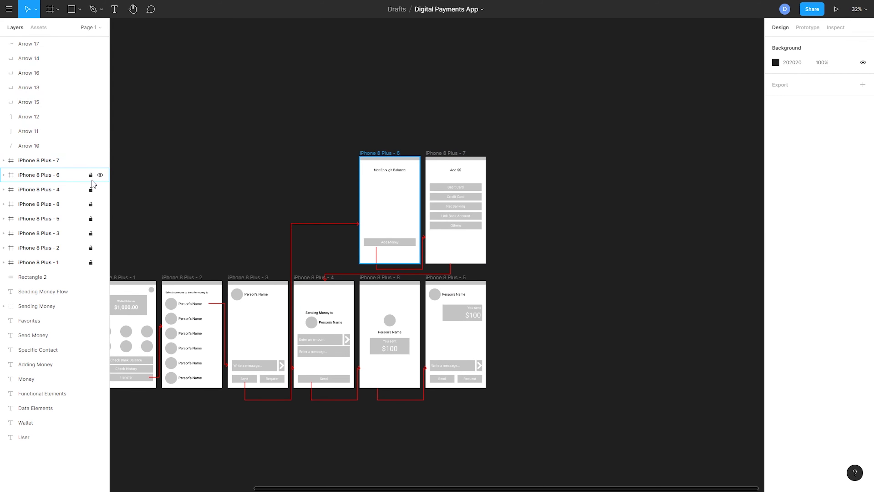
left_click(91, 175)
left_click(91, 189)
left_click(91, 204)
left_click(91, 233)
left_click(91, 219)
left_click(90, 247)
left_click(91, 263)
Step: Move the five payment option buttons on the "Add $$" screen down to leave space beneath the title
scroll(470, 199, "up", 3)
scroll(443, 214, "right", 2)
left_click(385, 155)
left_click(384, 155)
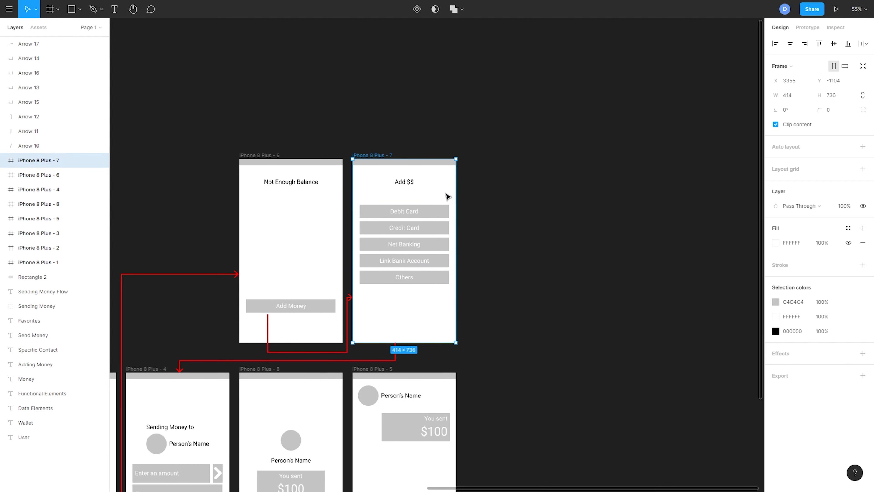
mouse_move(446, 196)
left_mouse_down()
mouse_move(433, 261)
mouse_move(448, 195)
left_mouse_up()
left_click(433, 211)
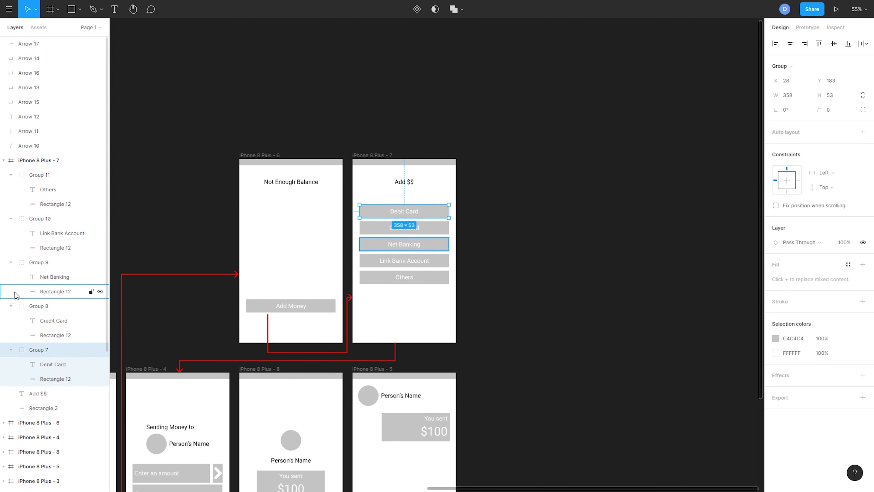
left_click(13, 277)
Step: Copy a row of three circles from the wallet home screen and place it between the "Add $$" title and the Debit Card button
left_click_drag(534, 238, 740, 148)
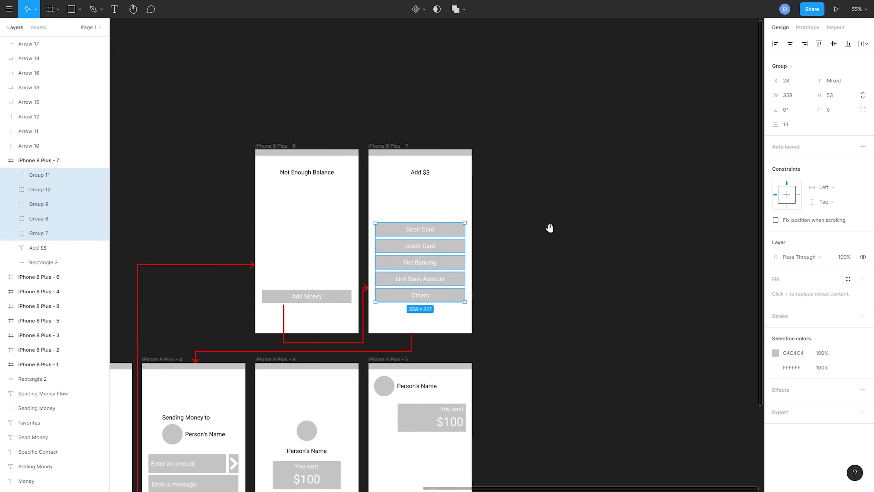
left_click_drag(358, 327, 550, 307)
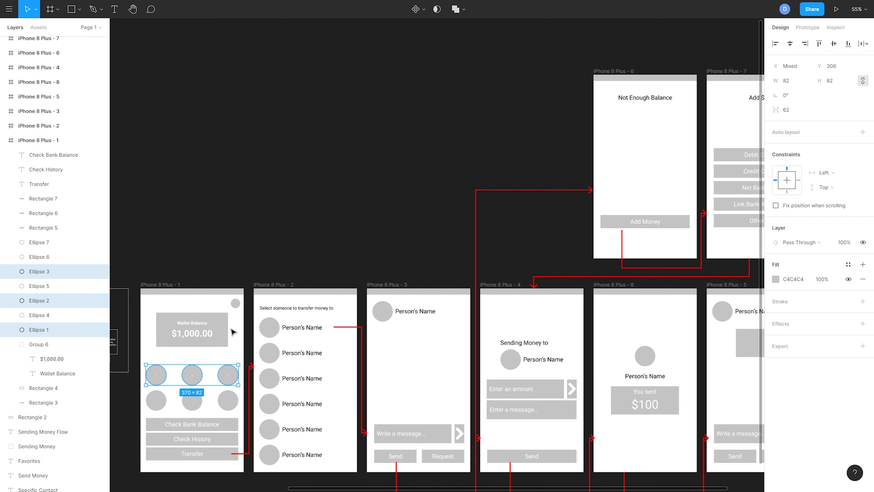
left_click_drag(442, 286, 45, 375)
left_click(336, 166)
key("ctrl+v")
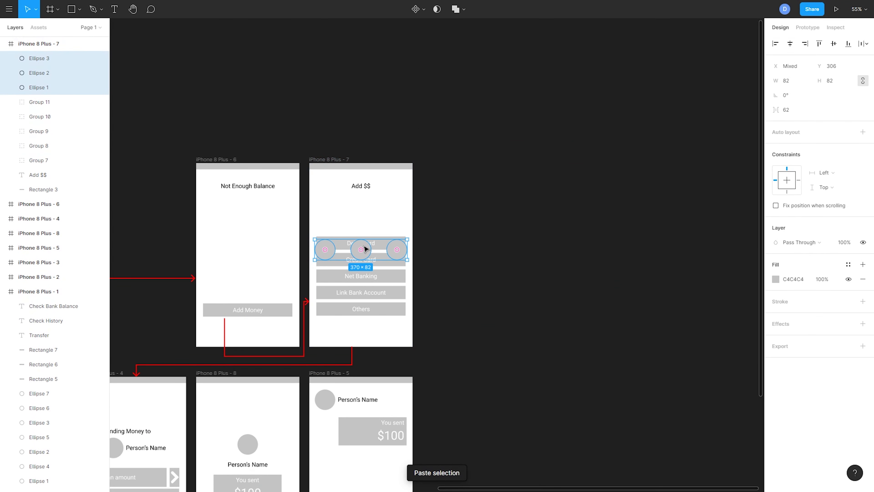
left_click_drag(365, 247, 368, 210)
left_click(457, 211)
scroll(342, 214, "up", 3)
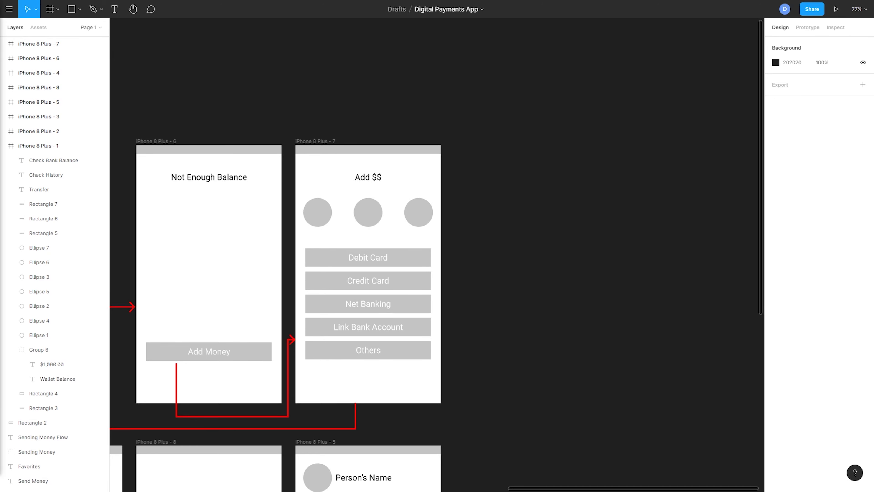
Step: Duplicate the "You sent $100" confirmation screen and place the copy directly beneath the original, clear of the connectors
scroll(304, 287, "down", 5)
left_click_drag(330, 280, 462, 230)
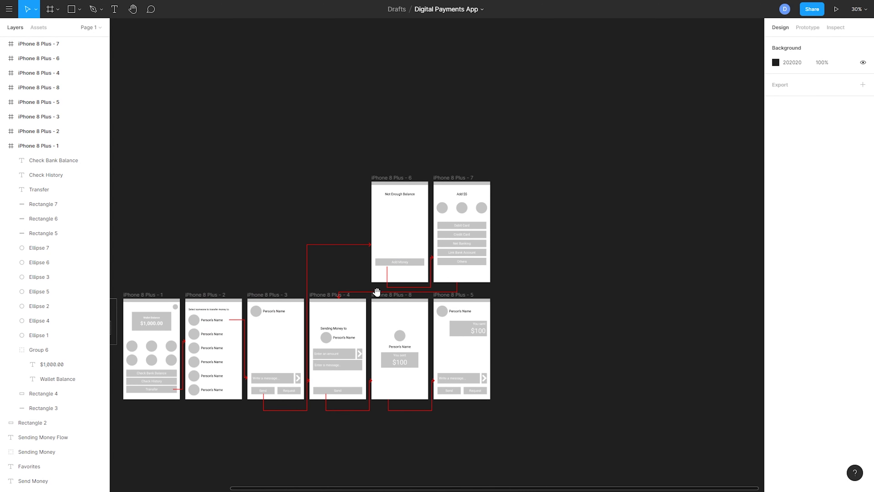
left_click_drag(382, 340, 371, 286)
scroll(331, 361, "up", 2)
left_click_drag(331, 347, 410, 282)
left_click(441, 129)
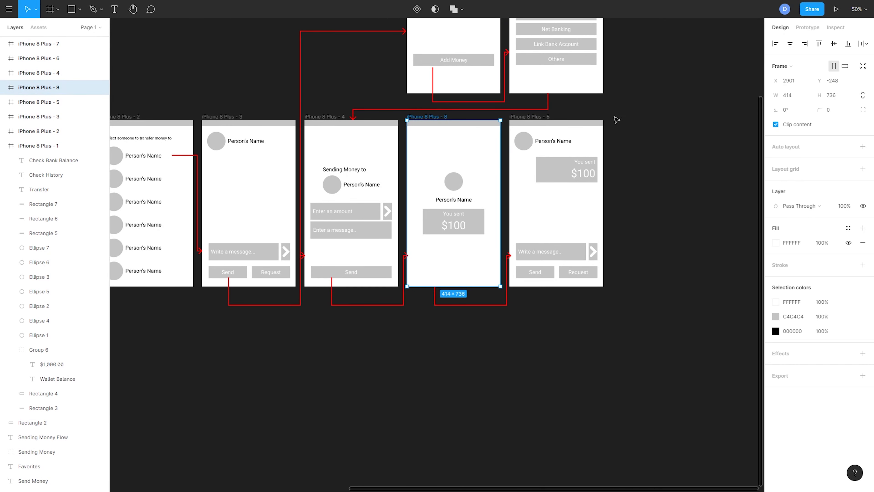
key("ctrl+d")
left_click_drag(614, 117, 408, 326)
scroll(473, 299, "down", 3)
scroll(538, 311, "up", 5)
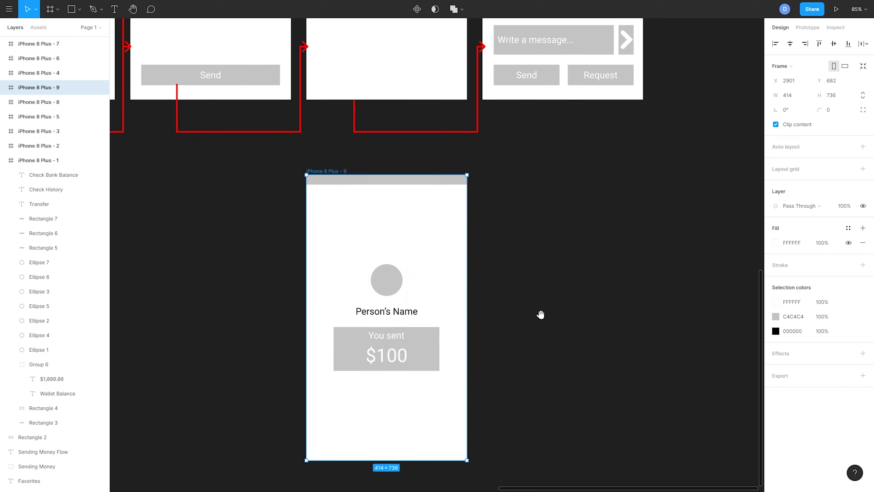
Step: Replace the "You sent" text on the duplicated screen with "User does not exists" and centre it across the grey box
double_click(400, 316)
left_click(459, 339)
left_click(396, 337)
double_click(390, 338)
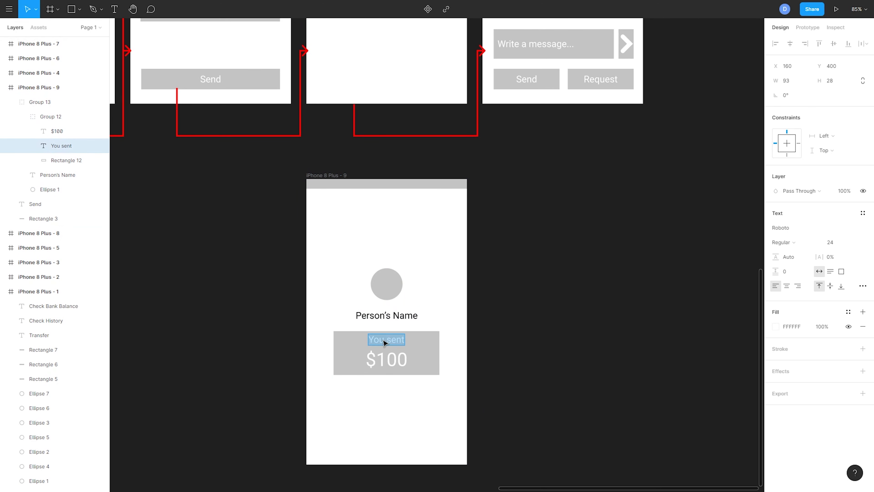
type("US")
key("BackSpace")
type("ser does not exists")
left_click(484, 313)
left_click_drag(431, 342, 407, 343)
Step: Delete the $100 amount from the duplicated screen and shorten its grey box to about 81 high
left_click(425, 371)
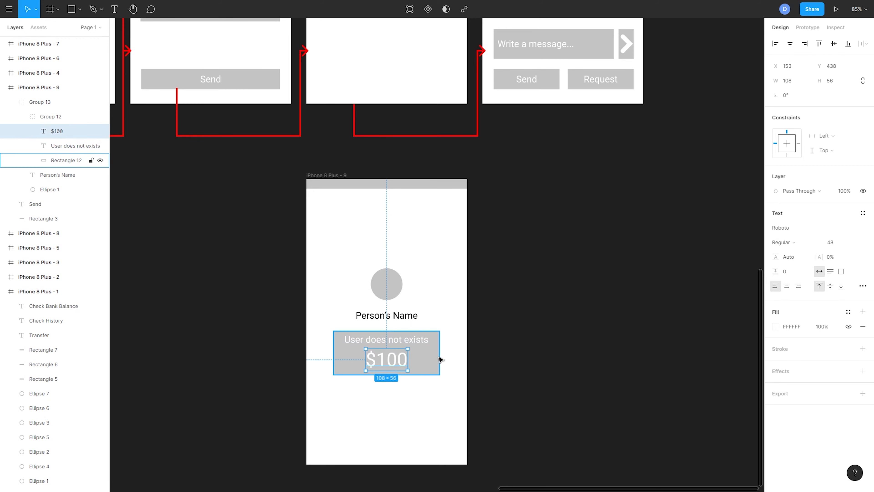
key("Delete")
left_click(413, 372)
left_click_drag(397, 375, 397, 362)
Step: Align the "User does not exists" text and its grey box on their vertical centres
left_click(400, 344)
left_click(59, 152, "shift")
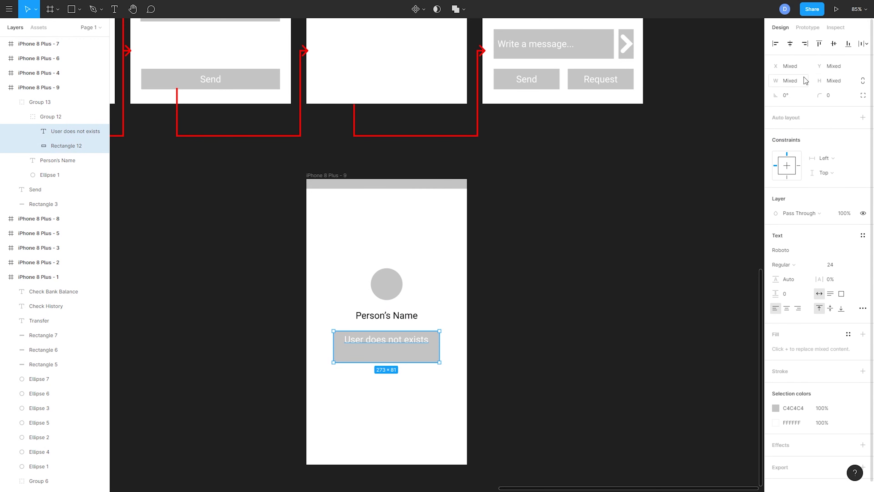
left_click(834, 43)
left_click(554, 242)
Step: Duplicate the Send connector of the "Sending Money to" screen and reroute the copy's arrowhead down to the "User does not exists" screen's side edge
left_click(264, 137)
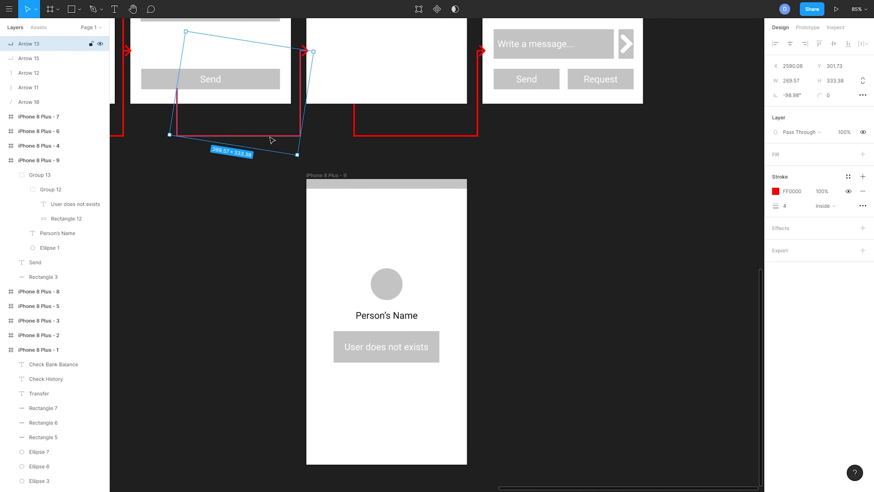
key("ctrl+d")
double_click(301, 79)
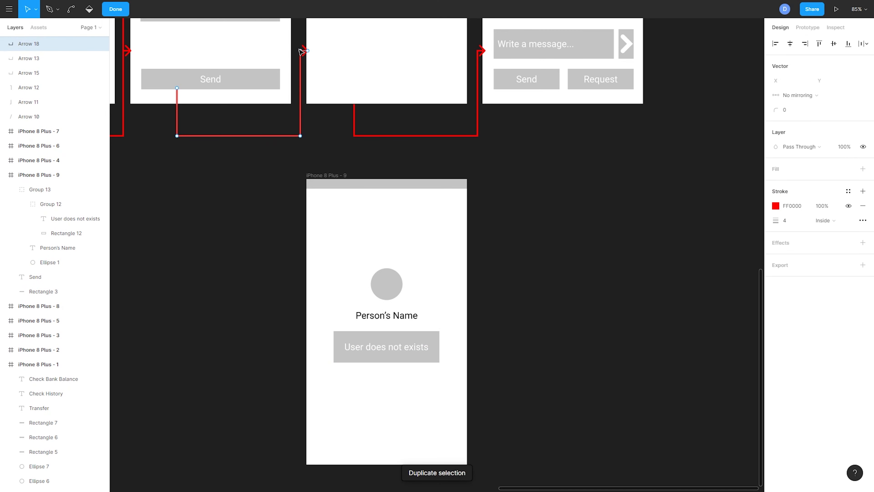
left_click_drag(300, 51, 283, 301)
left_click_drag(311, 50, 300, 300)
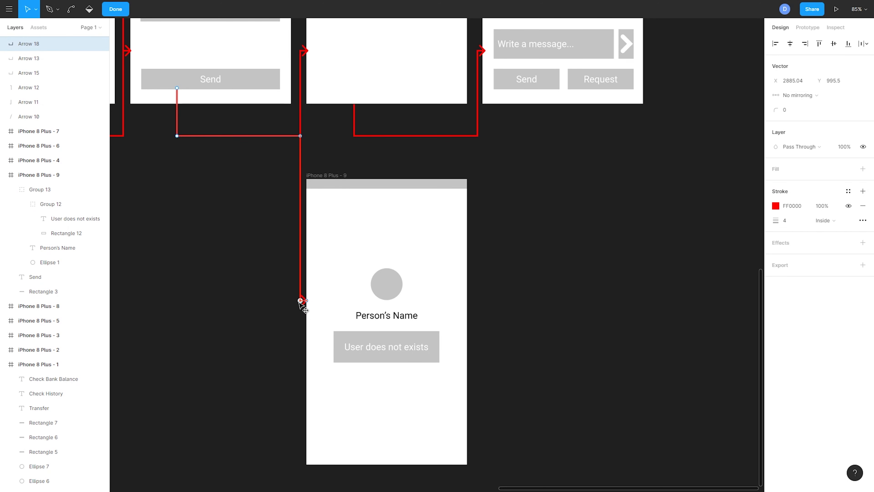
key("Escape")
left_click(492, 287)
scroll(521, 304, "down", 5)
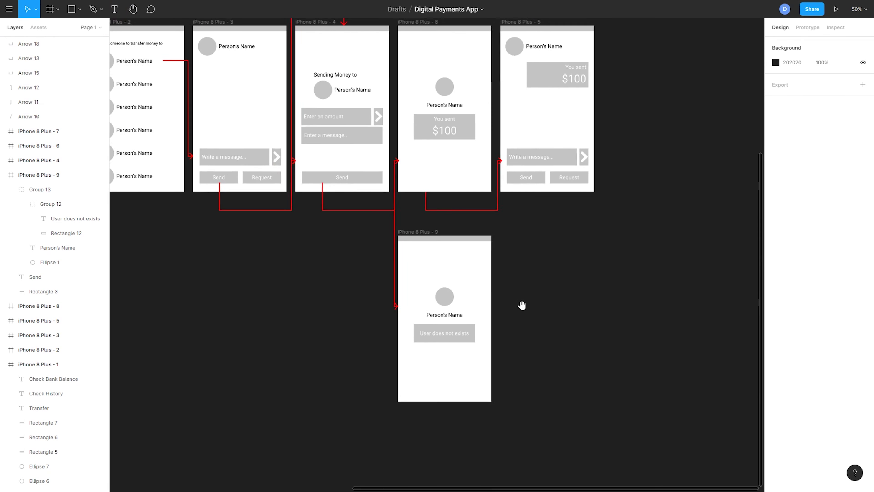